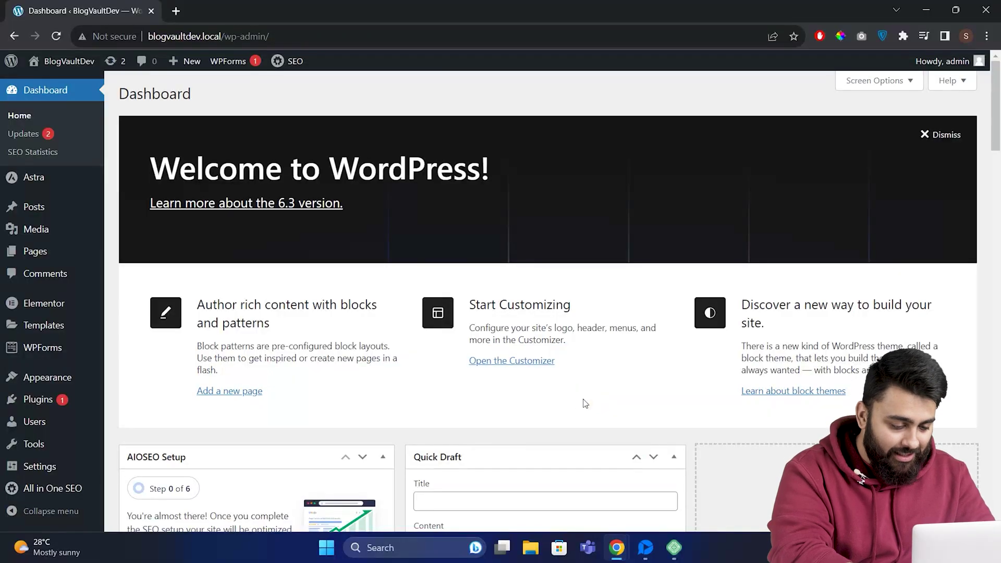
# Step: Search the plugin directory for 'loginpress' and install the LoginPress plugin
pyautogui.moveTo(96, 399)
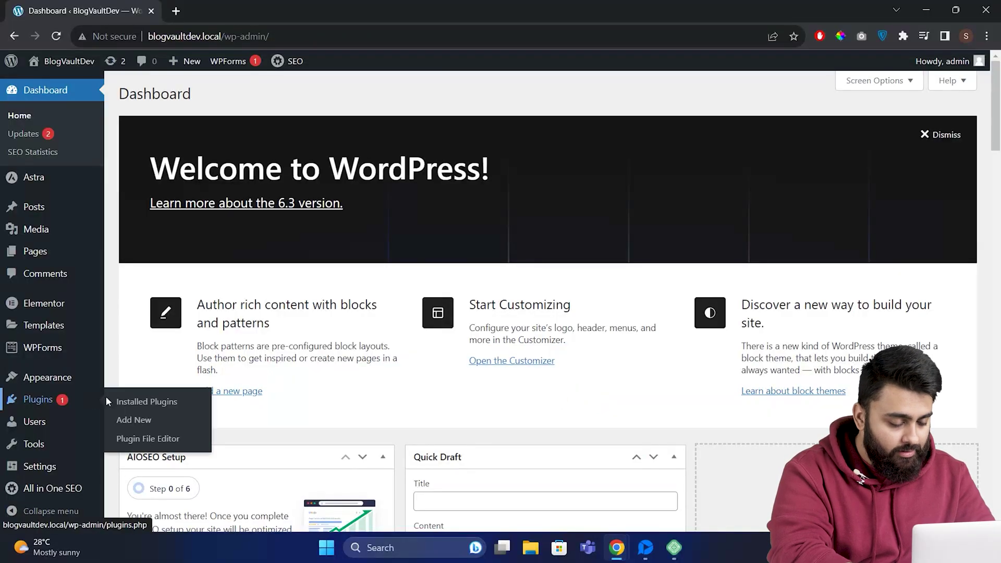
pyautogui.click(177, 422)
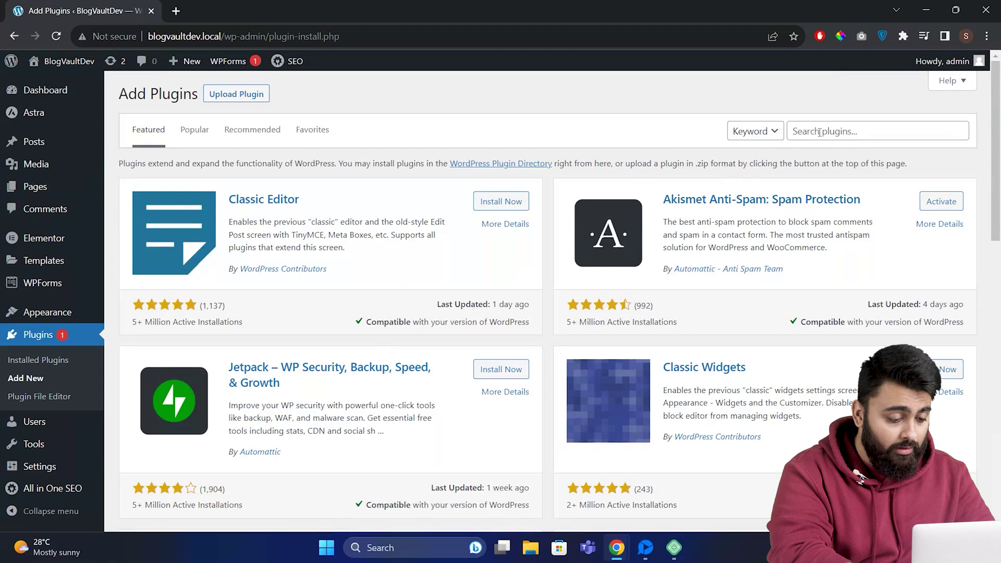
pyautogui.write('loginp')
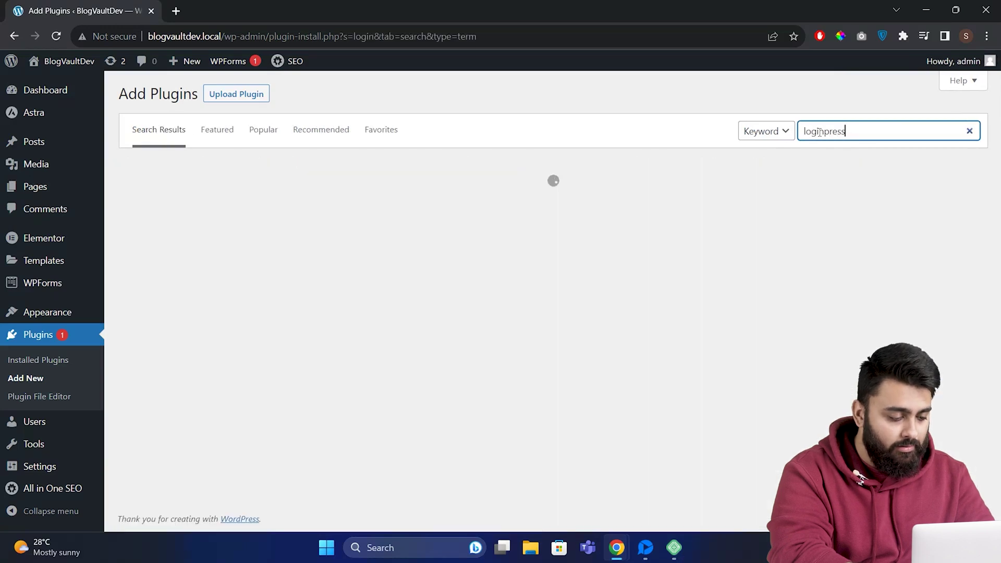
pyautogui.write('ress')
pyautogui.click(516, 203)
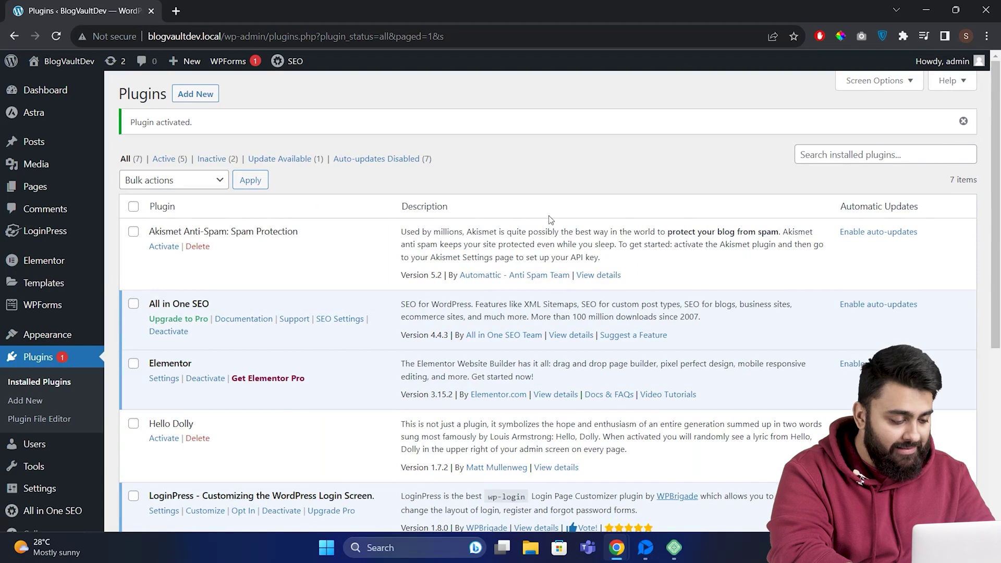
# Step: In LoginPress Settings, set Session Expire to 20 and switch Login Order between username-only and username-or-email
pyautogui.moveTo(81, 239)
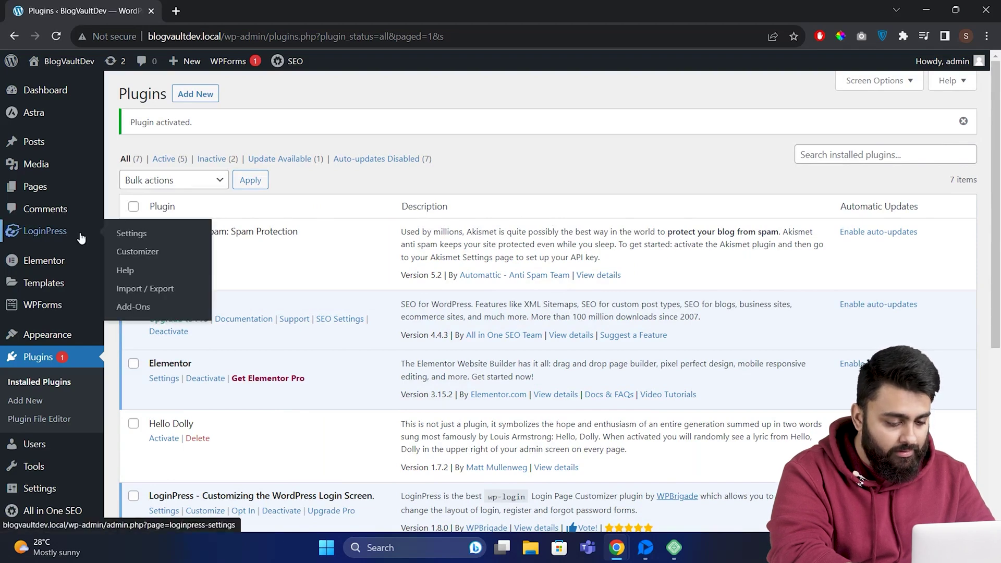
pyautogui.click(183, 239)
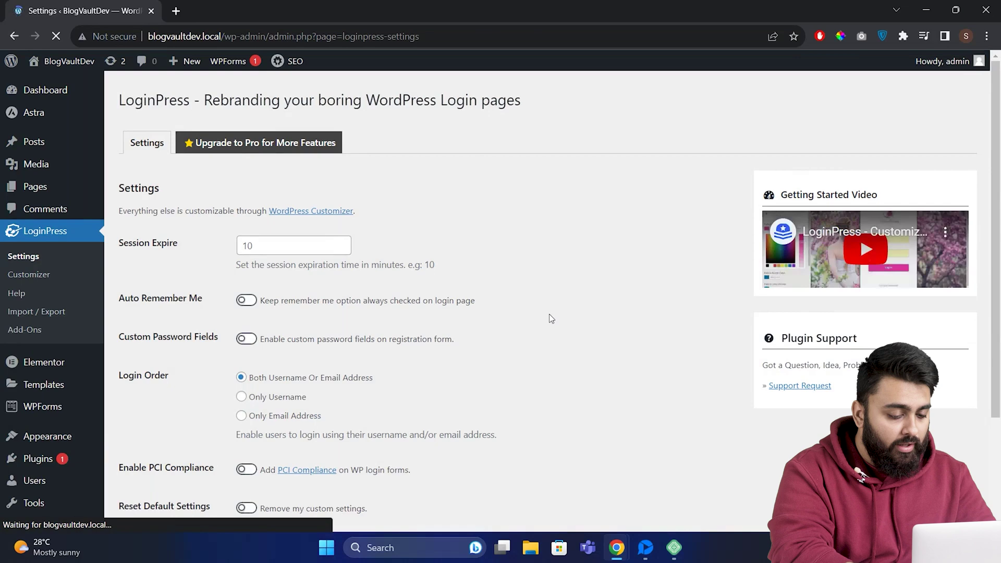
pyautogui.scroll(-1, 537, 315)
pyautogui.scroll(-1, 527, 315)
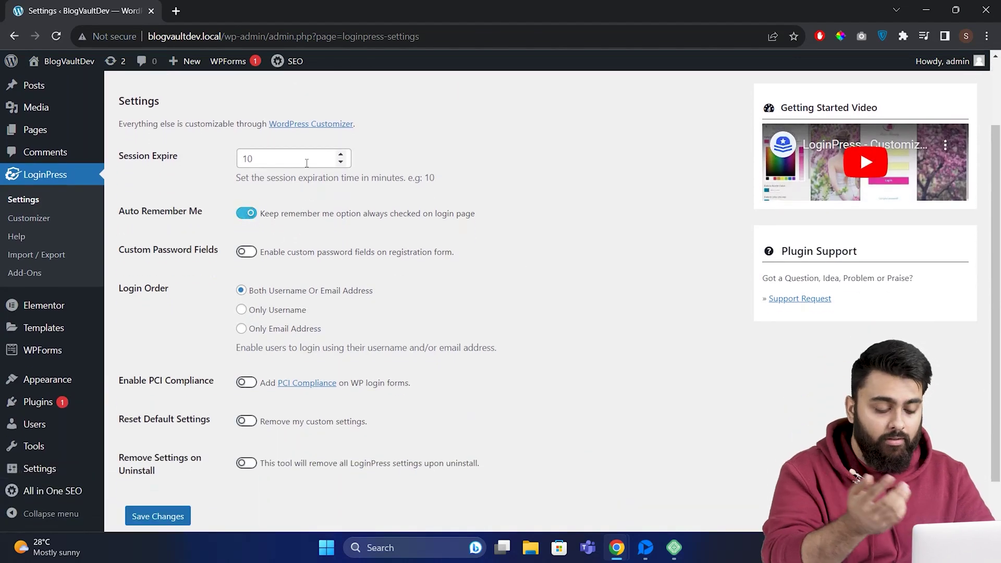
pyautogui.click(306, 163)
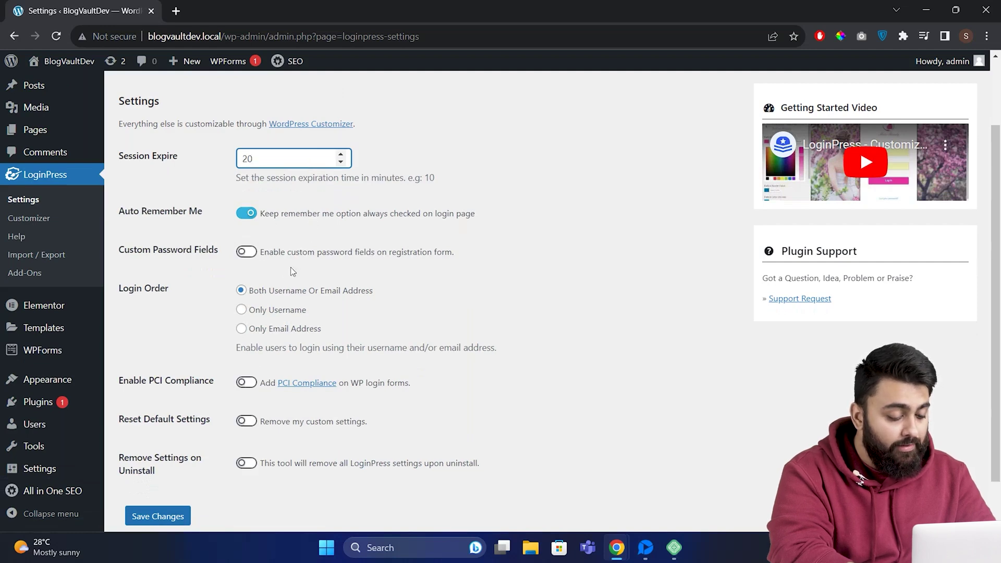
pyautogui.click(276, 312)
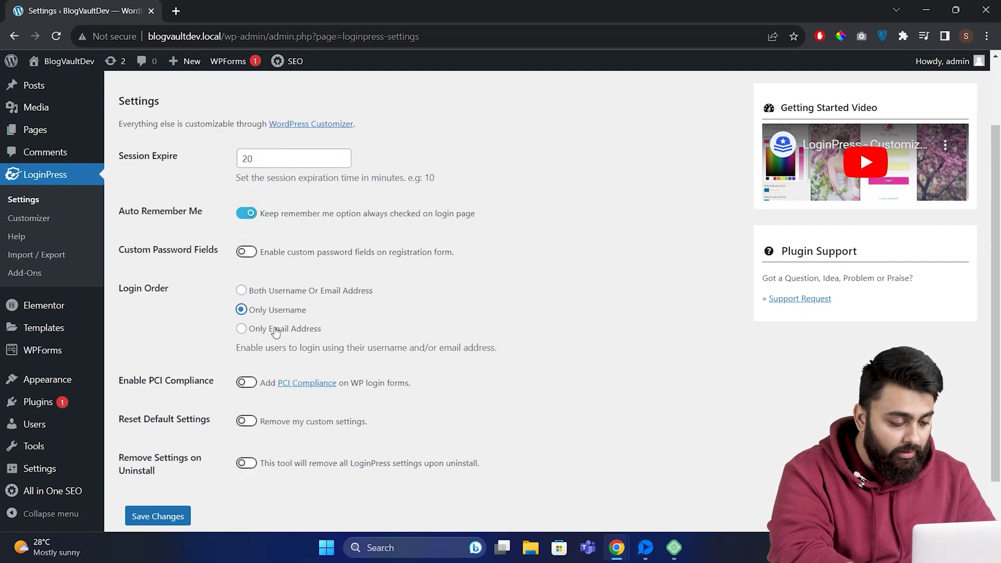
pyautogui.click(279, 289)
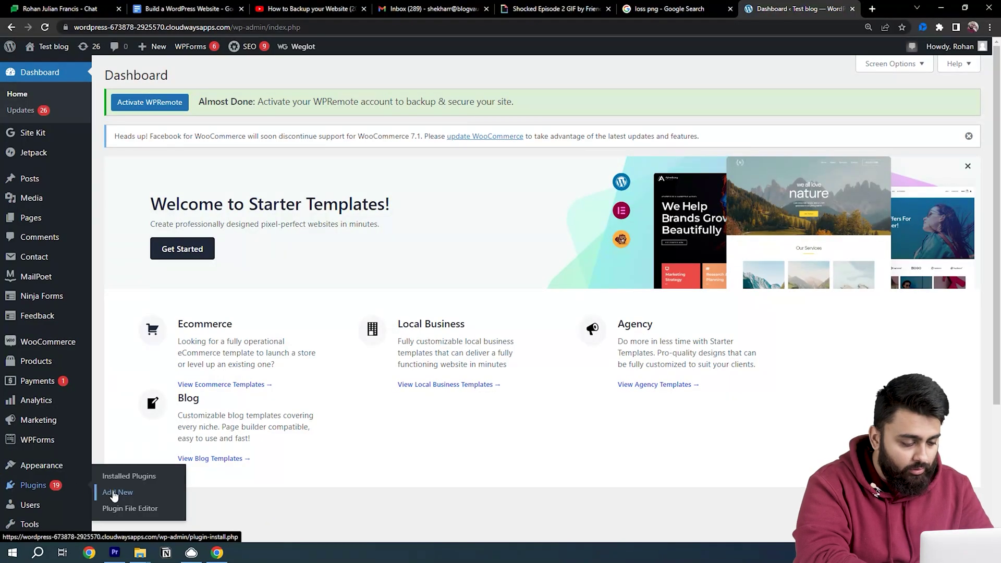
# Step: Search the plugin directory for 'malcare' and install the MalCare security plugin
pyautogui.click(114, 493)
pyautogui.write('malcare')
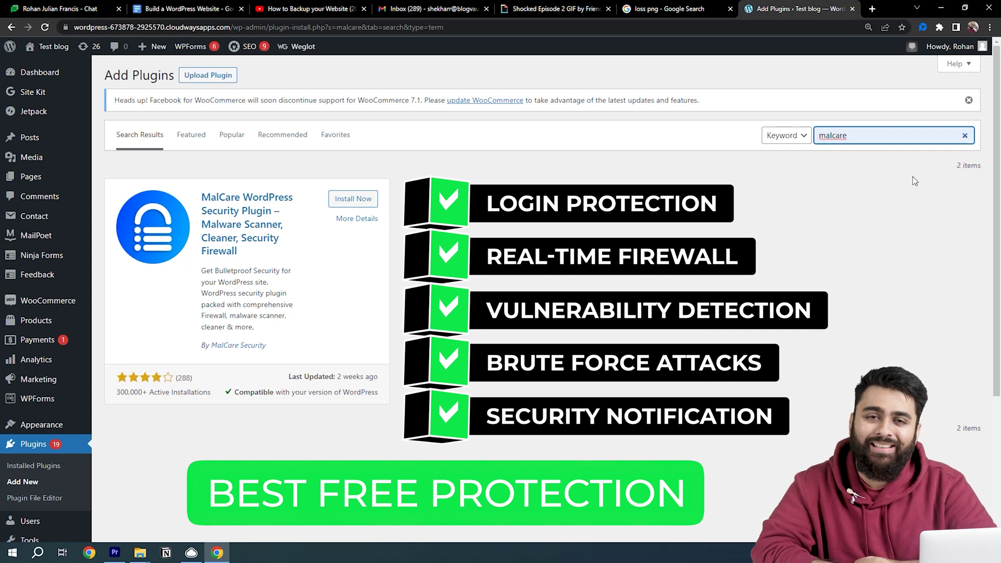
pyautogui.click(370, 199)
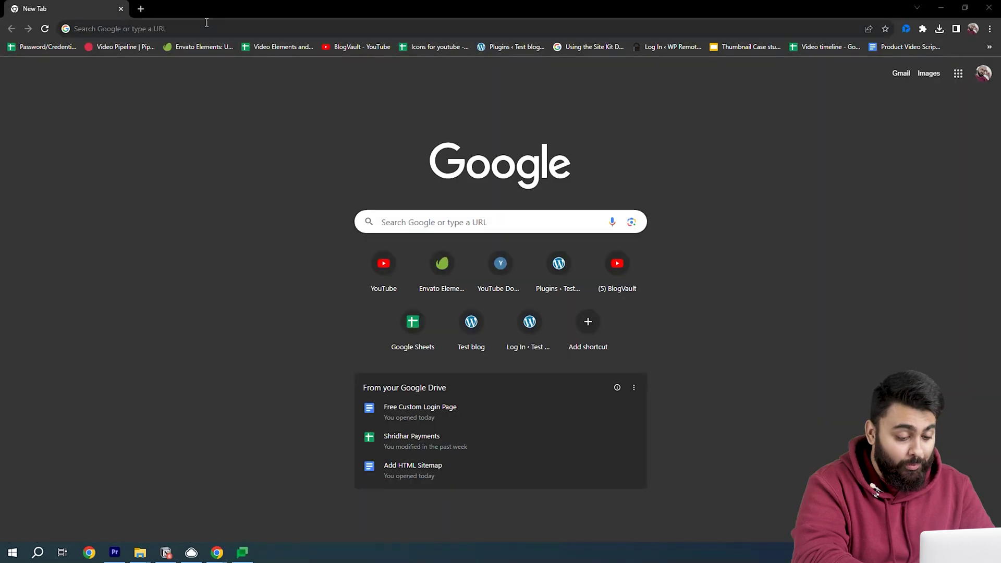
# Step: Visit malcare.com and sign up for a free account with the saved e-mail and a password
pyautogui.click(205, 27)
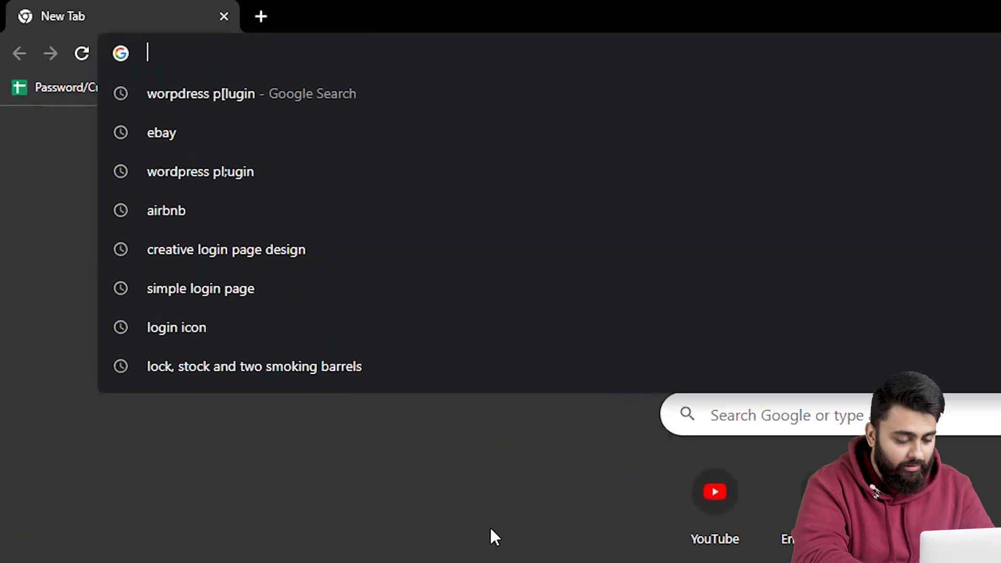
pyautogui.write('malcare.com')
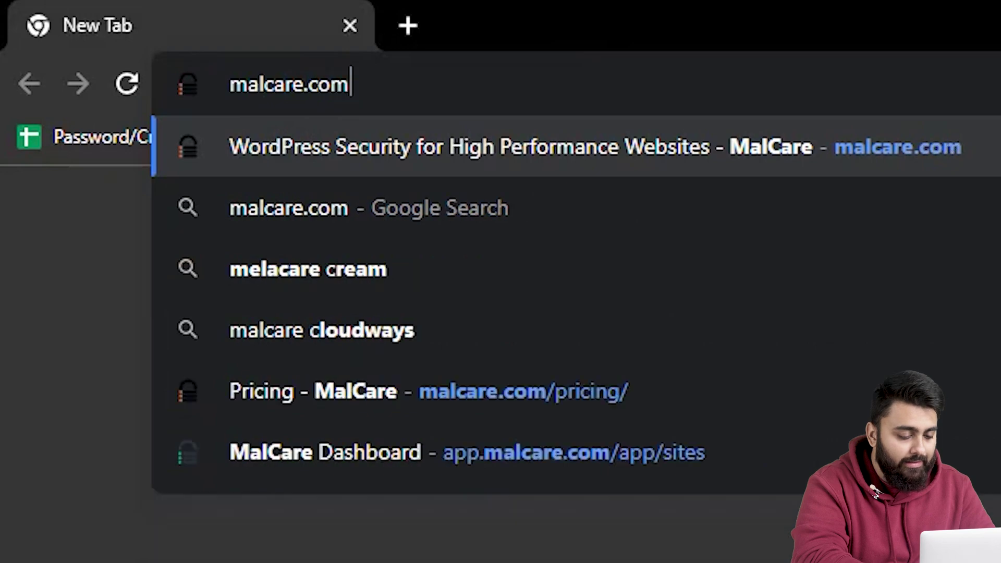
pyautogui.press('Return')
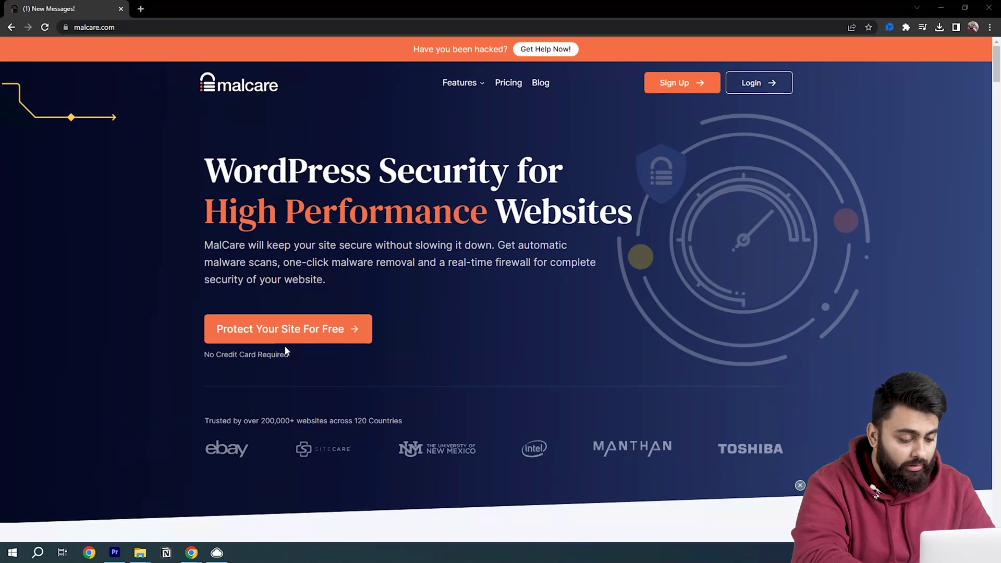
pyautogui.click(306, 336)
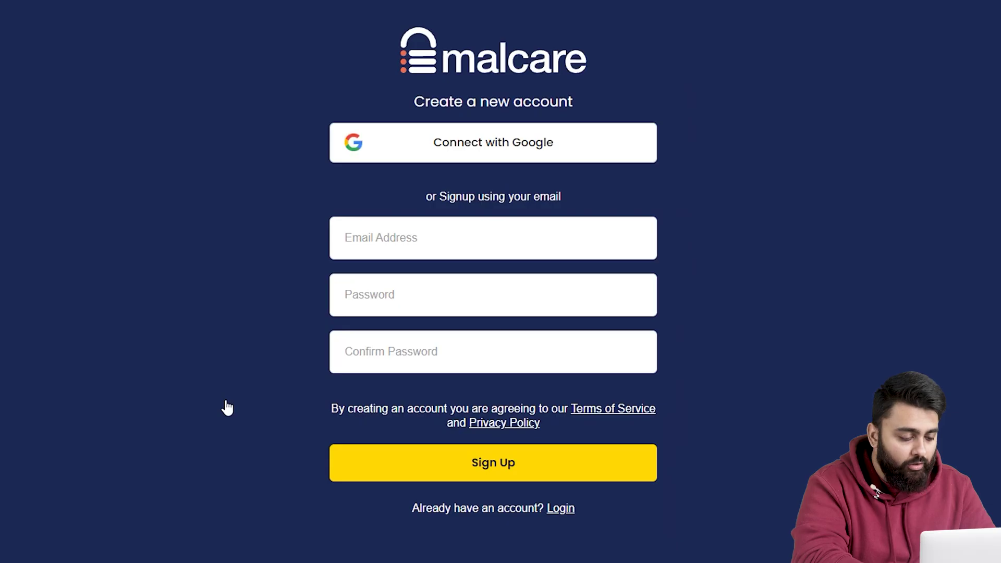
pyautogui.click(409, 261)
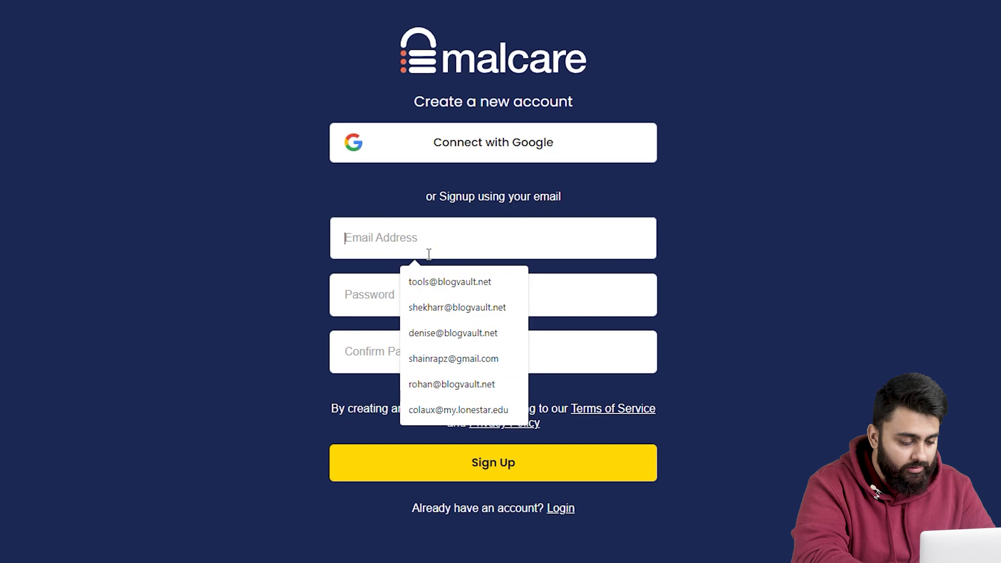
pyautogui.click(451, 306)
pyautogui.click(451, 351)
pyautogui.write('********')
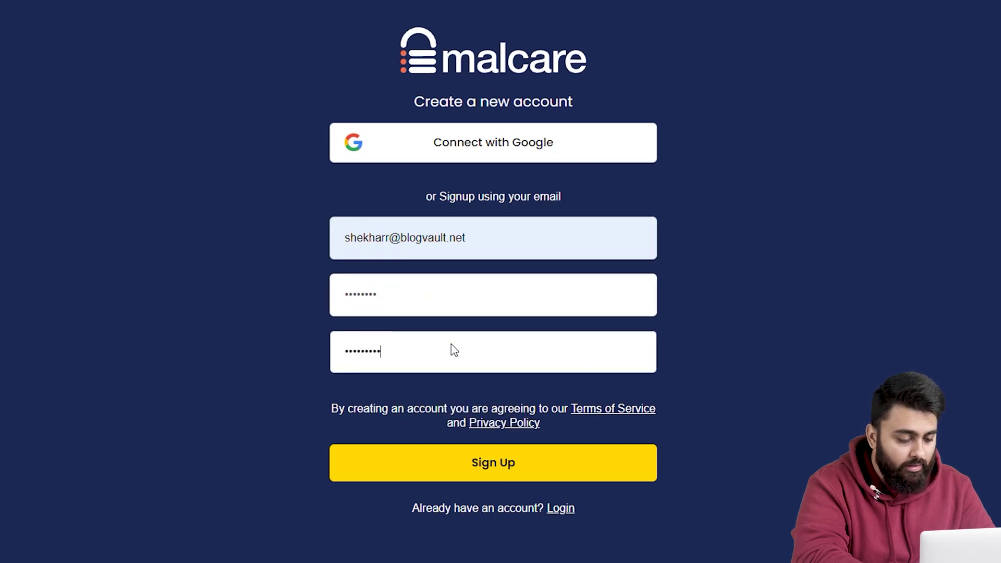
pyautogui.click(525, 456)
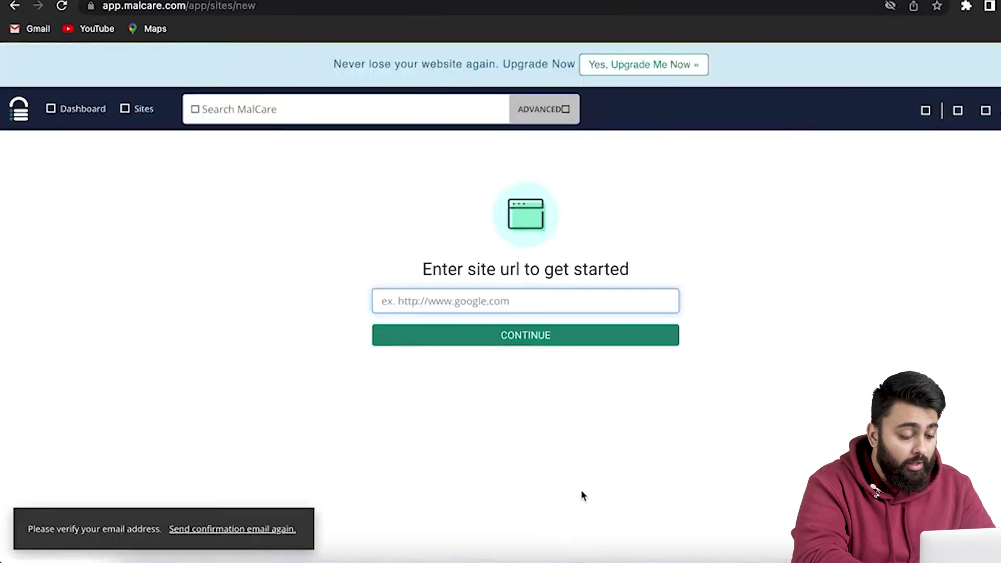
# Step: Add the site to MalCare by its pasted URL and admin credentials, then start the sync
pyautogui.write('https://wordpress-673959-2523542.cloudwaysapps.com/')
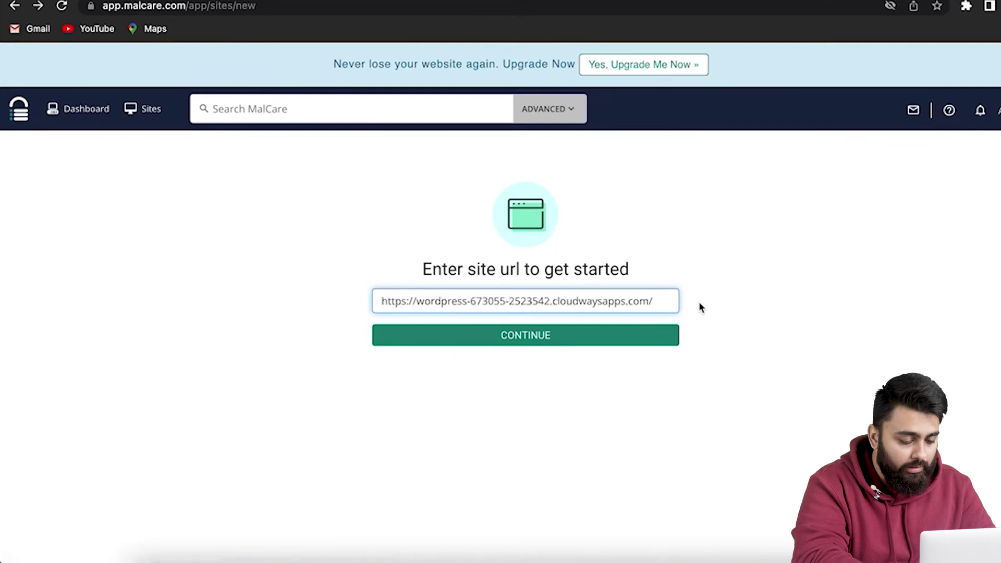
pyautogui.click(578, 336)
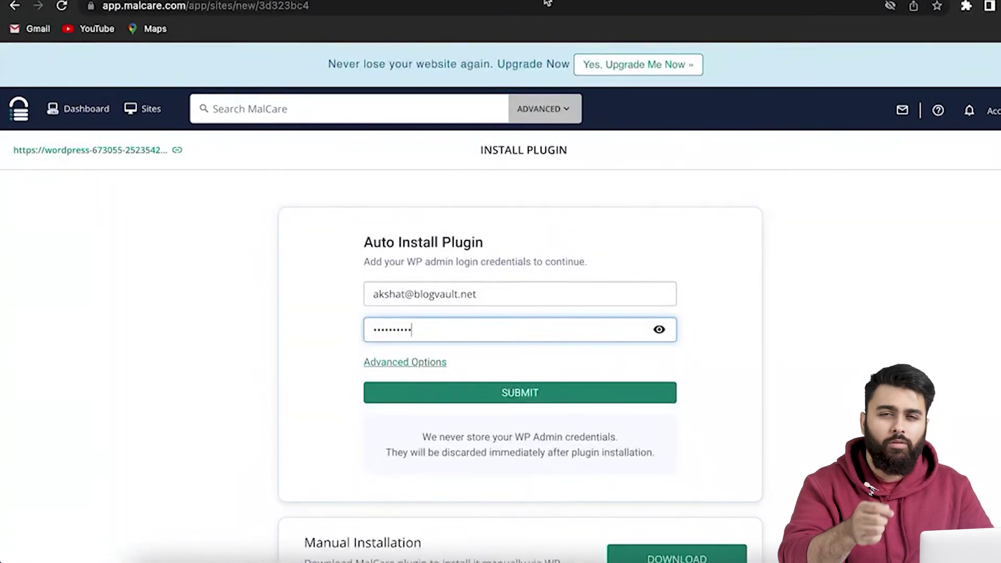
pyautogui.click(647, 404)
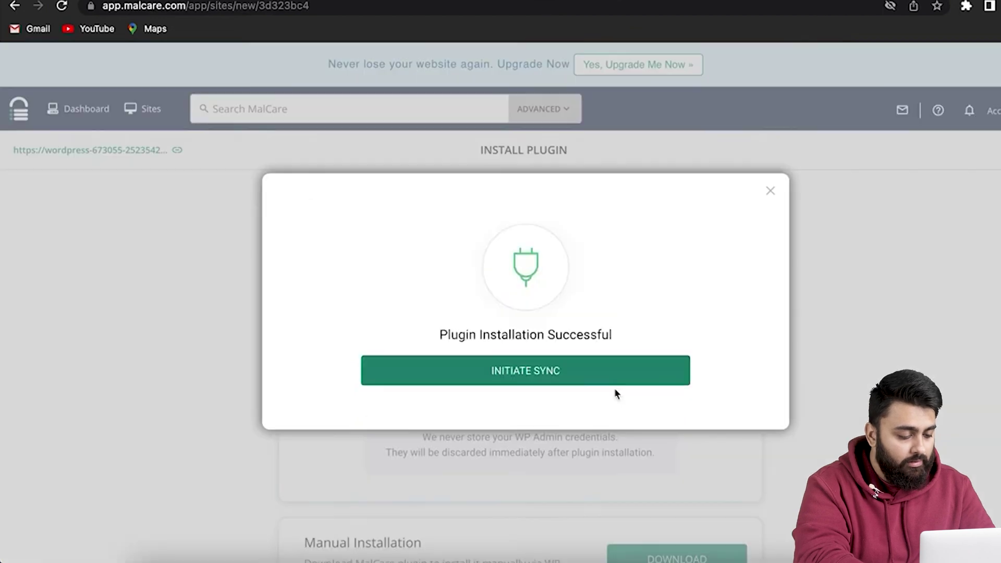
pyautogui.click(604, 380)
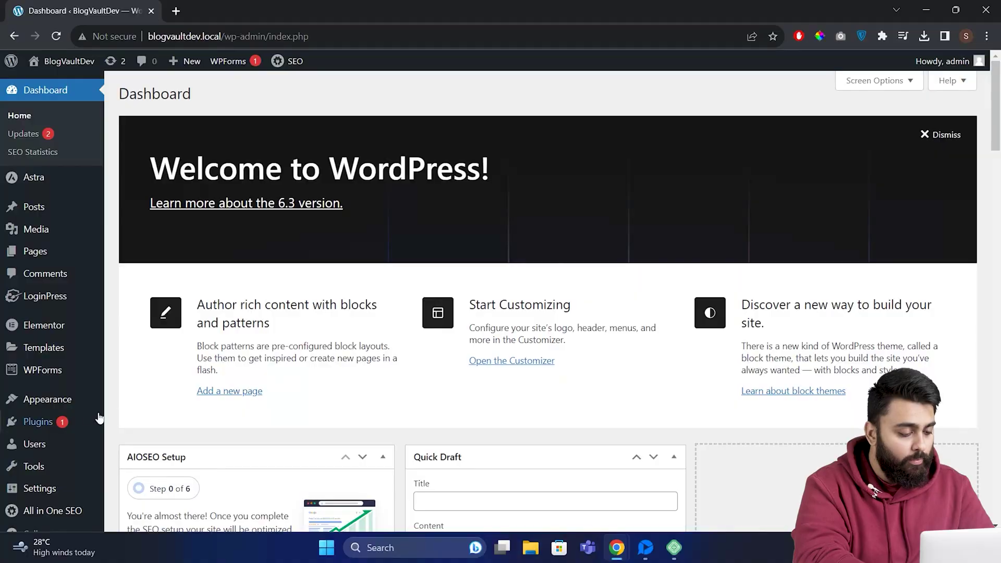
# Step: Search the plugin directory for 'WP' and install the WP 2FA plugin
pyautogui.moveTo(88, 422)
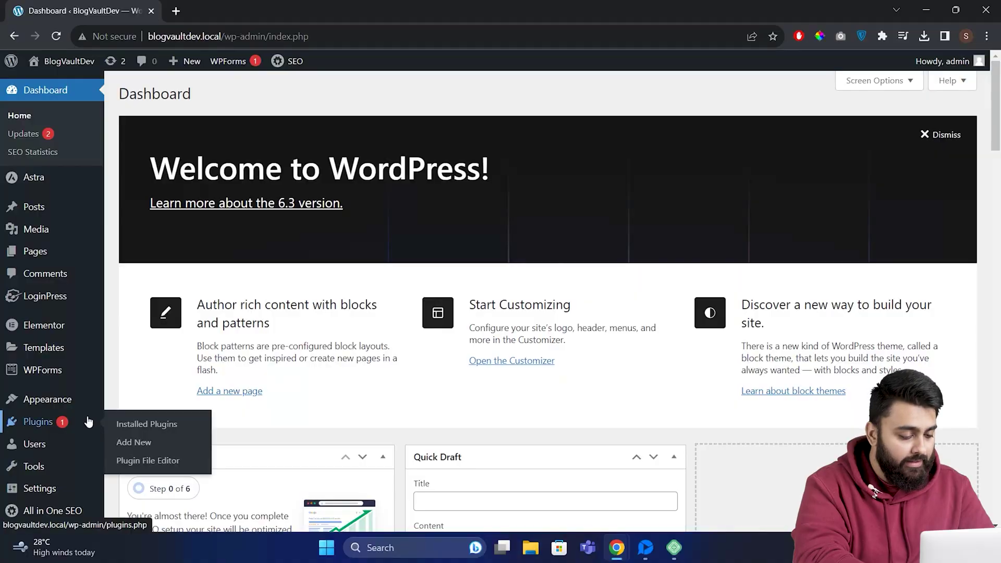
pyautogui.click(188, 447)
pyautogui.write('WP 2FA')
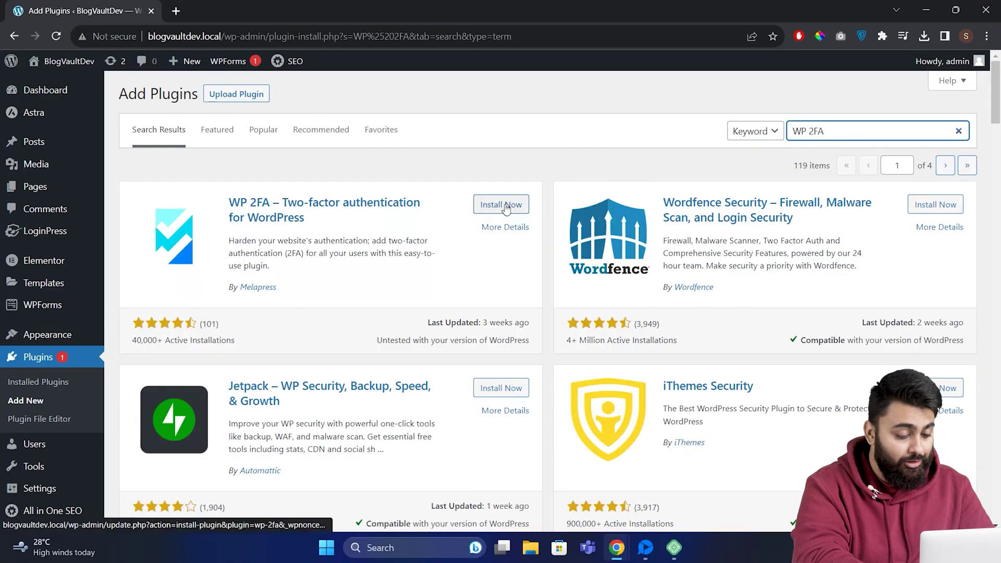
pyautogui.click(513, 205)
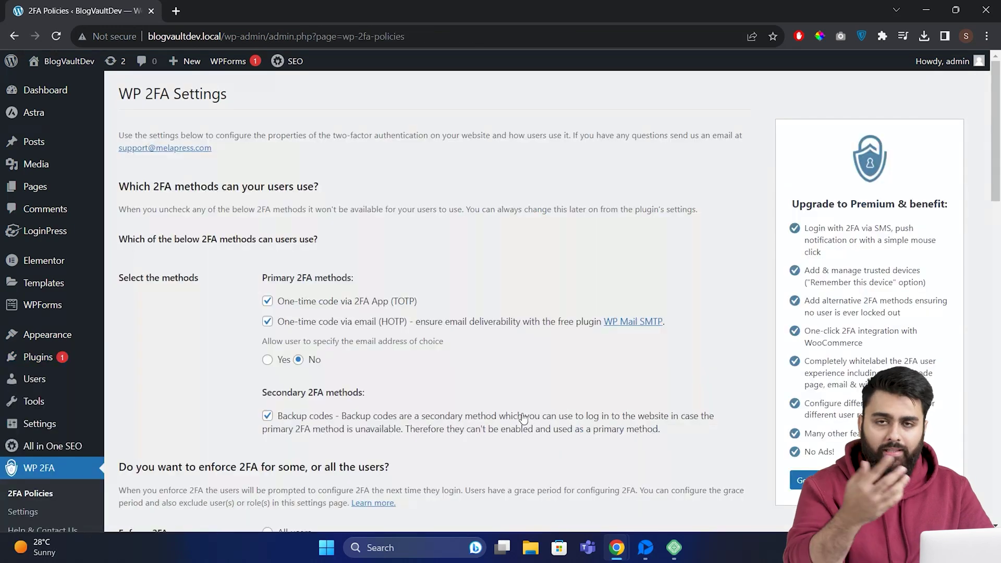
pyautogui.scroll(-3, 493, 336)
pyautogui.scroll(-3, 494, 336)
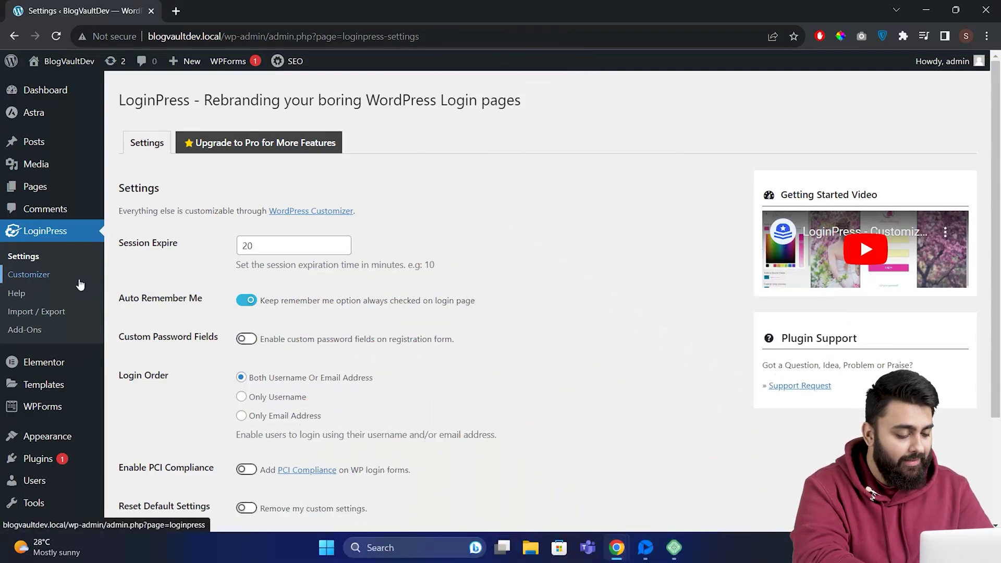
# Step: Launch the LoginPress Customizer from the sidebar and look over its section list
pyautogui.click(76, 281)
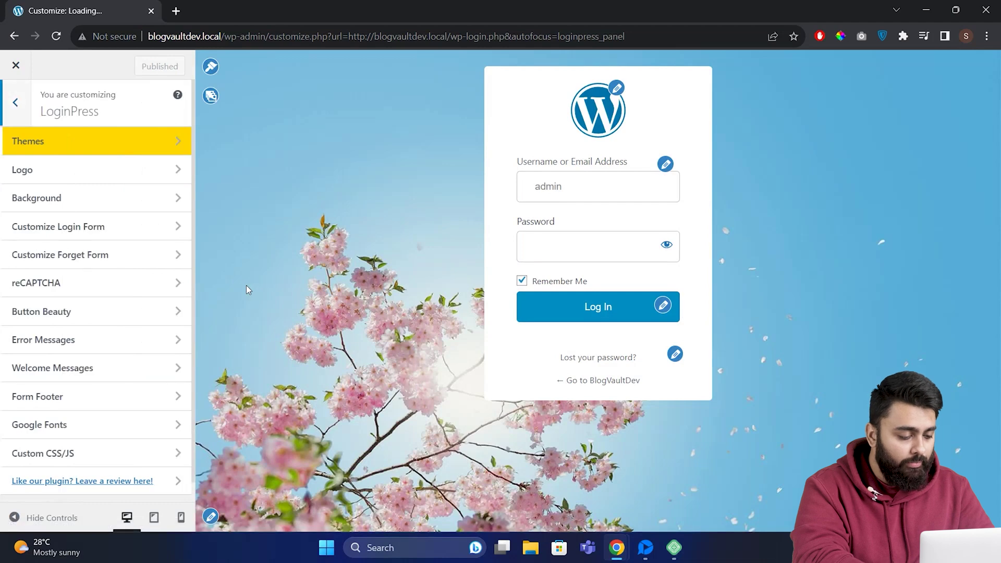
pyautogui.scroll(-1, 155, 272)
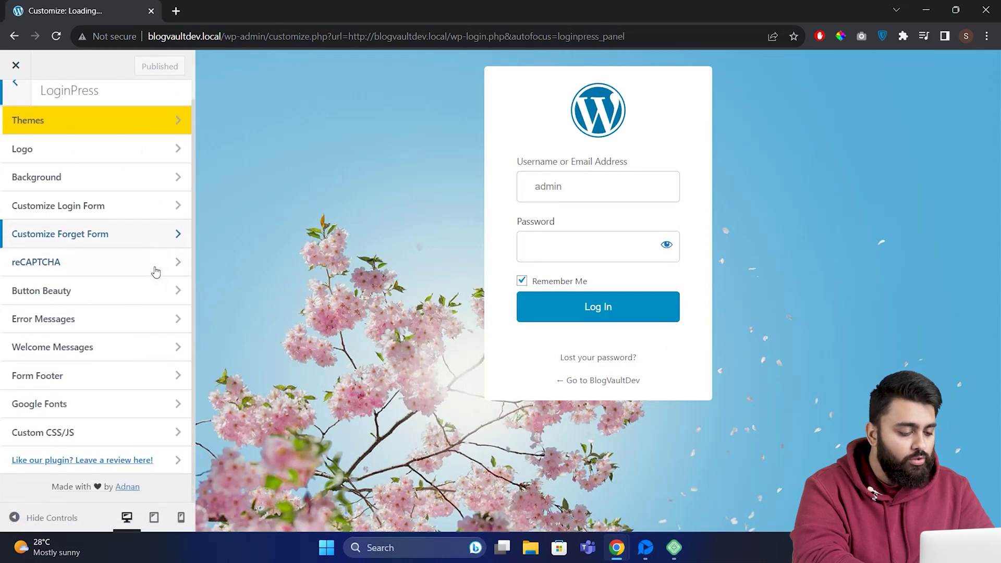
pyautogui.scroll(1, 156, 271)
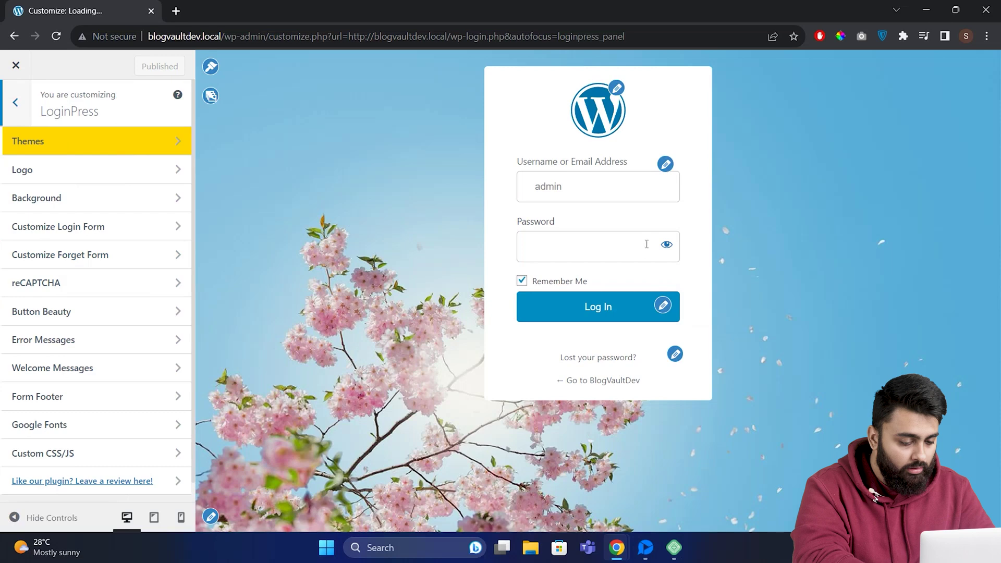
# Step: Replace the login logo with the BlogVault image at 212×91 px with 14 px bottom space
pyautogui.click(616, 89)
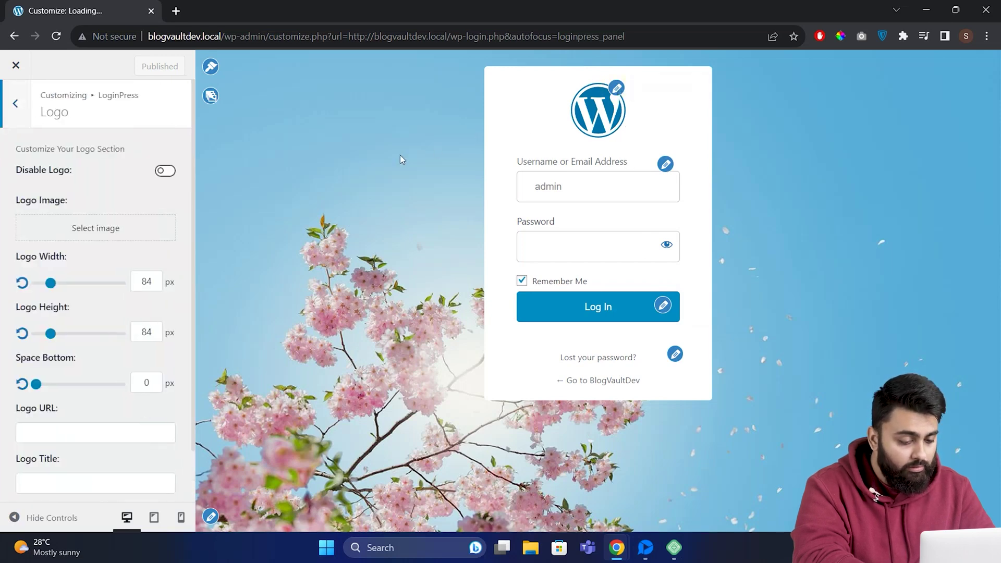
pyautogui.click(127, 232)
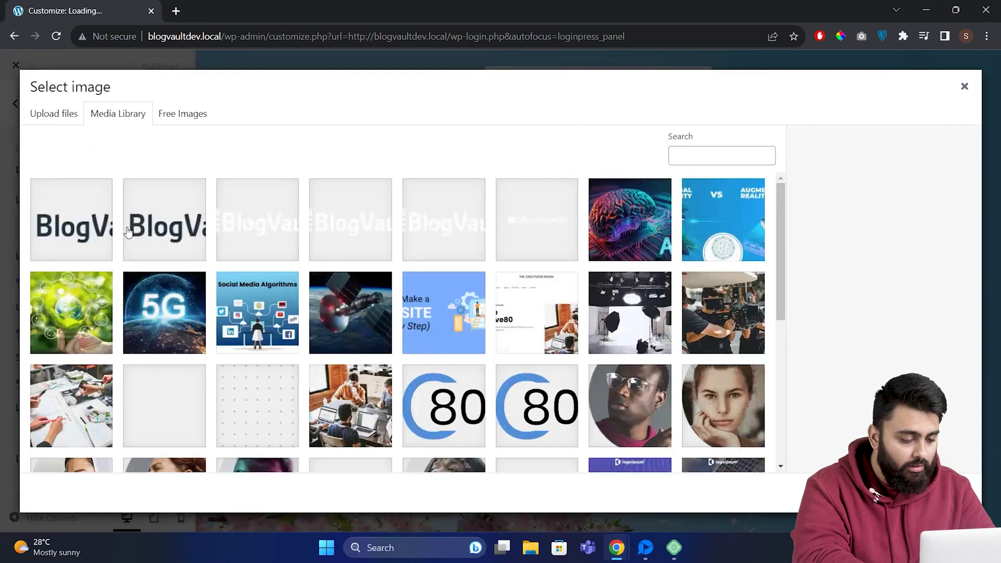
pyautogui.click(103, 236)
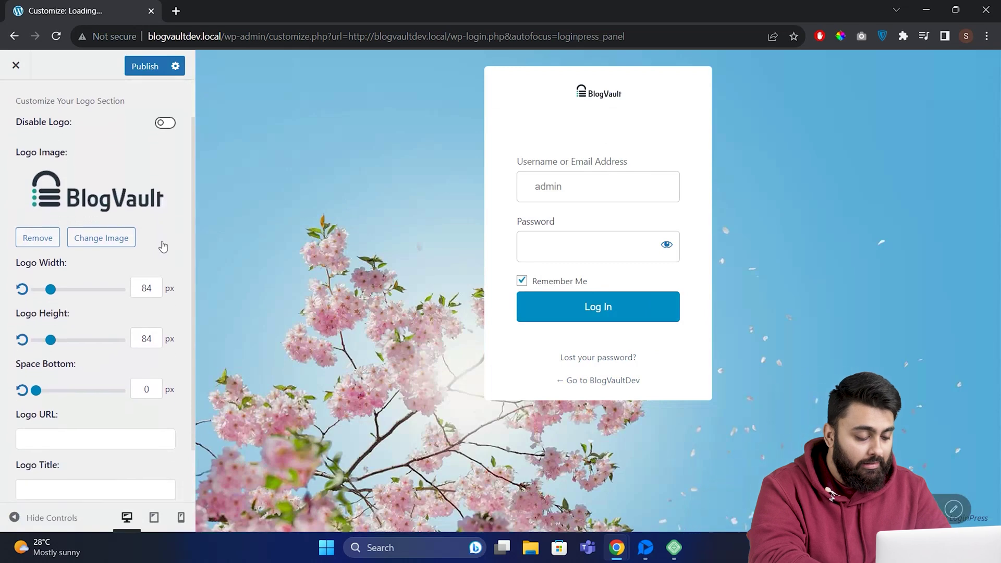
pyautogui.scroll(-1, 163, 246)
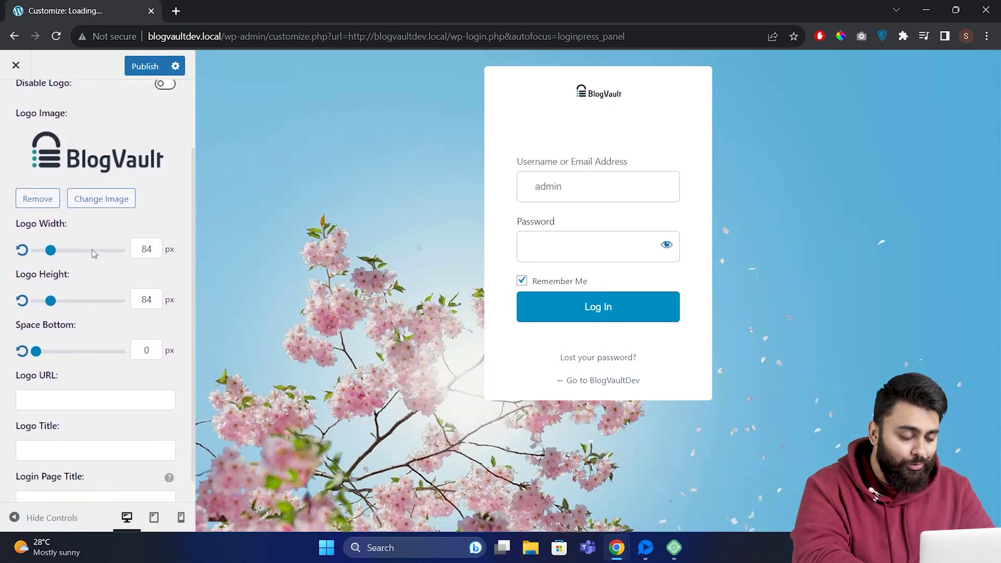
pyautogui.moveTo(51, 253); pyautogui.dragTo(72, 253)
pyautogui.moveTo(51, 301); pyautogui.dragTo(51, 302)
pyautogui.moveTo(38, 354); pyautogui.dragTo(49, 355)
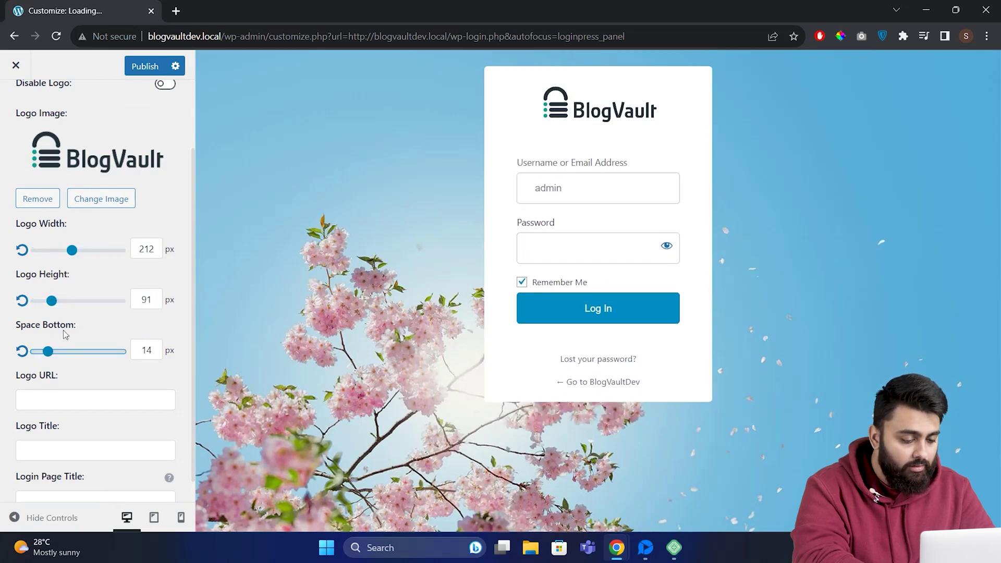
pyautogui.scroll(-1, 65, 335)
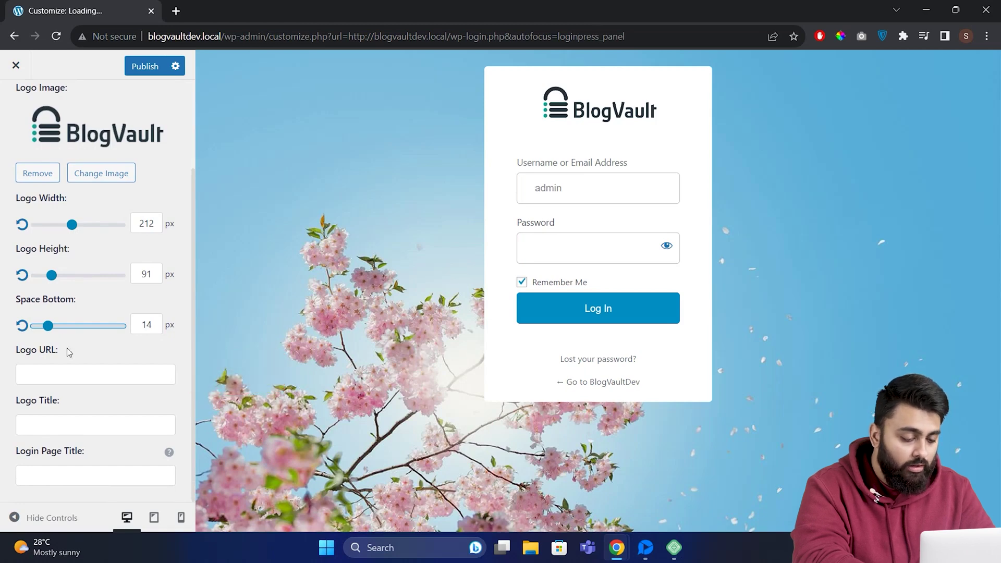
pyautogui.hotkey('ctrl', 't')
pyautogui.write('blogvaultdev.local')
pyautogui.press('Return')
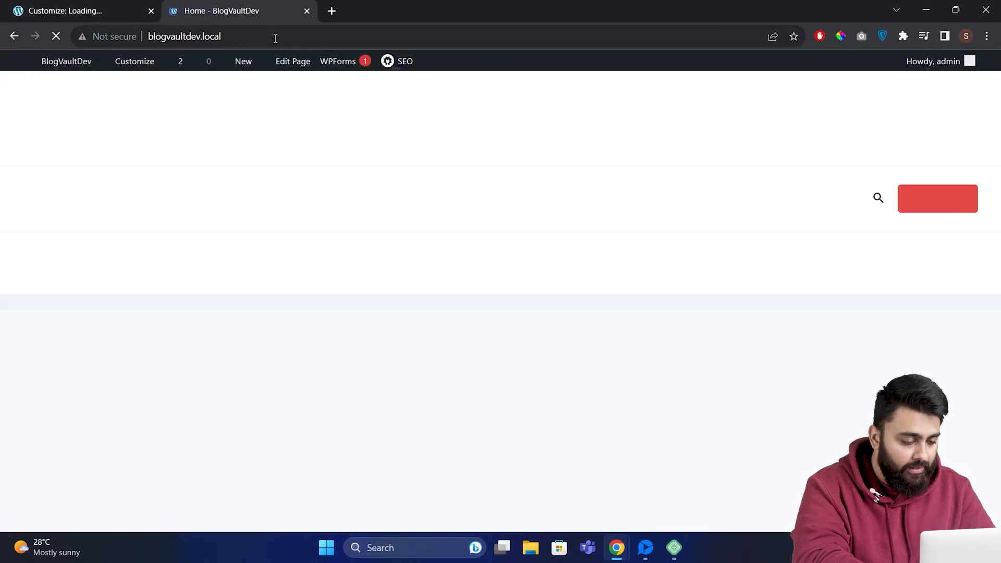
pyautogui.click(285, 41)
pyautogui.hotkey('ctrl', 'c')
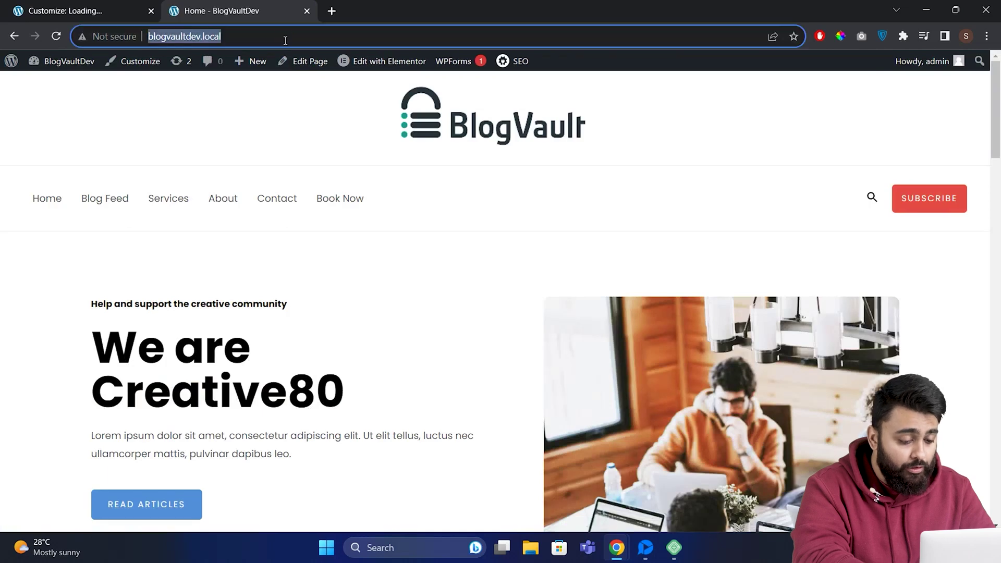
pyautogui.click(117, 7)
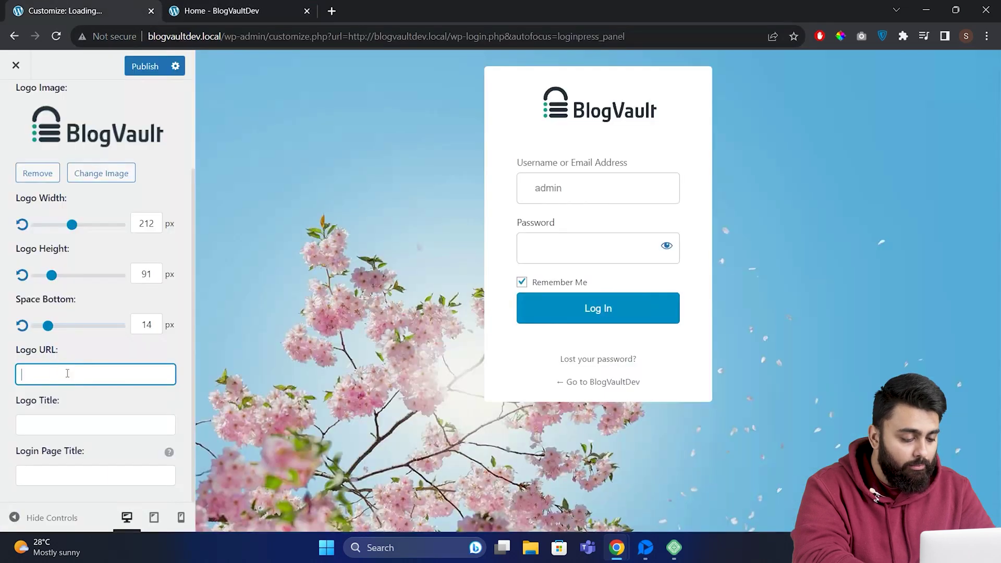
pyautogui.hotkey('ctrl', 'v')
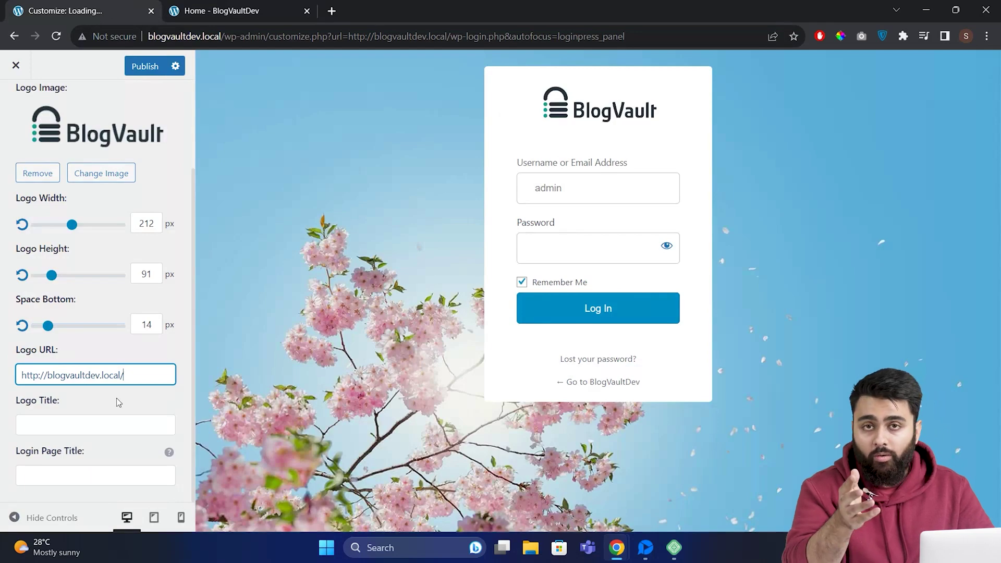
pyautogui.scroll(3, 117, 399)
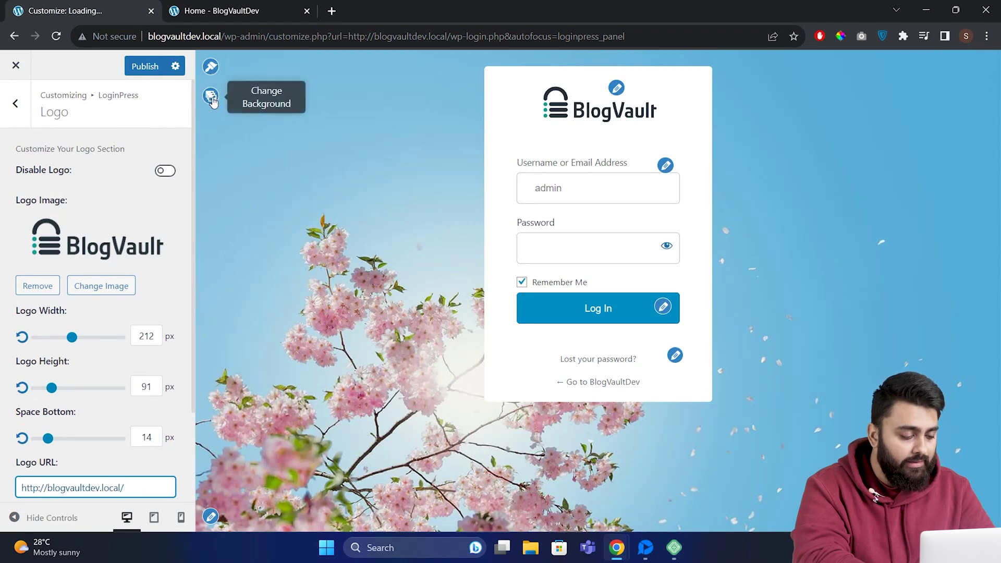
# Step: Set the login page background colour to gray #595959
pyautogui.click(212, 100)
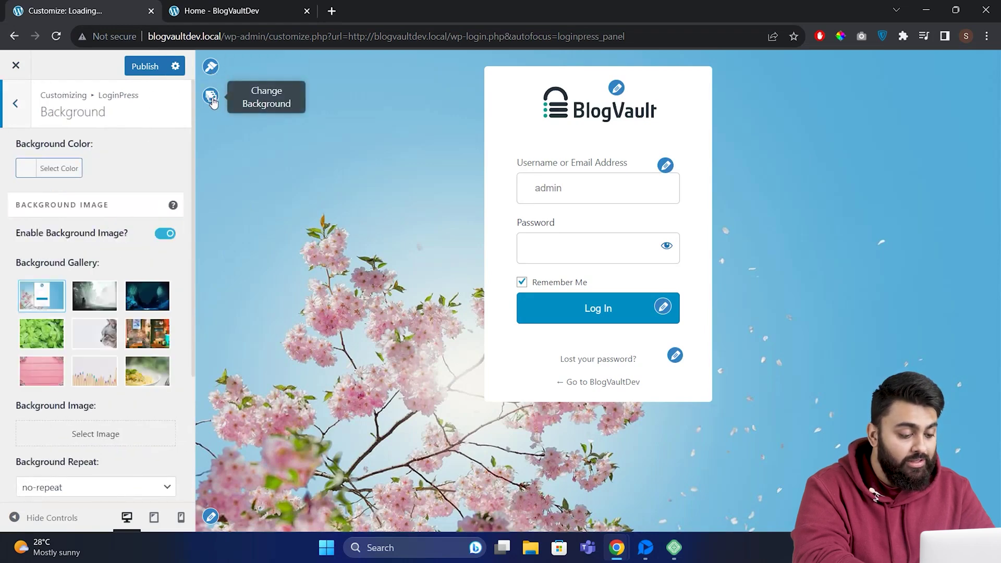
pyautogui.click(65, 173)
pyautogui.moveTo(55, 189); pyautogui.dragTo(26, 269)
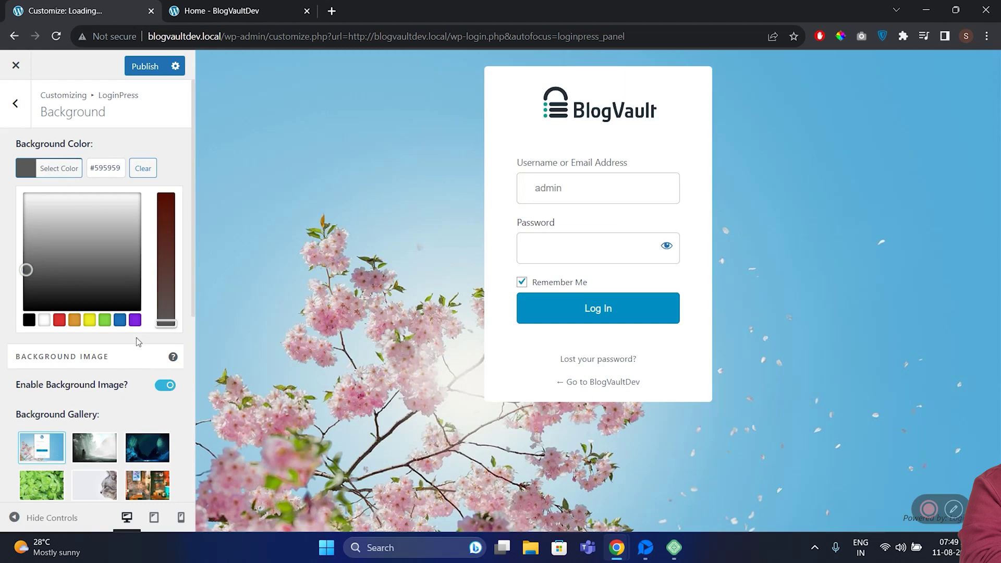
# Step: Try the gallery backgrounds and the blog-05 image, then switch the background image off
pyautogui.scroll(-3, 120, 339)
pyautogui.click(109, 327)
pyautogui.scroll(-3, 109, 324)
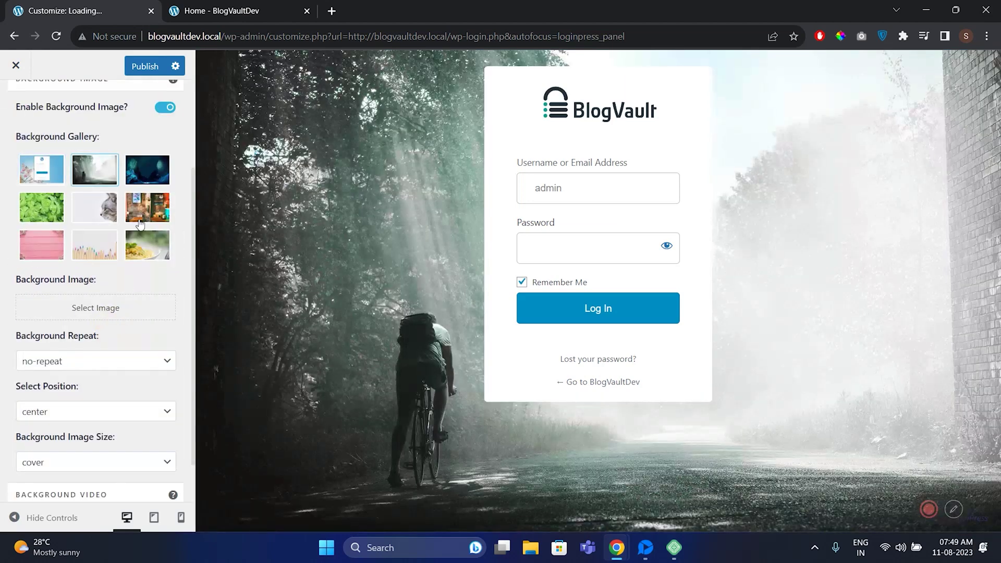
pyautogui.click(145, 181)
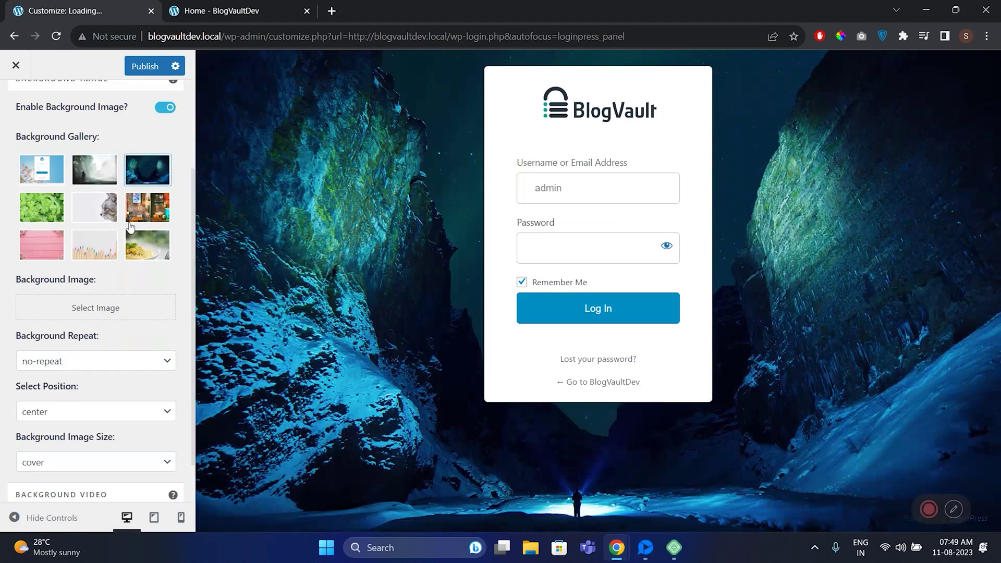
pyautogui.click(101, 307)
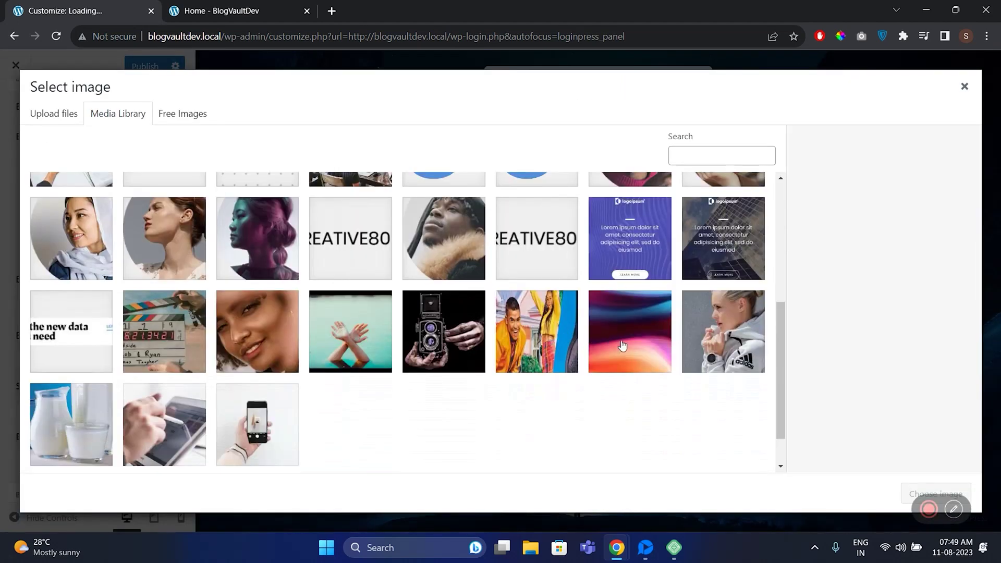
pyautogui.click(623, 347)
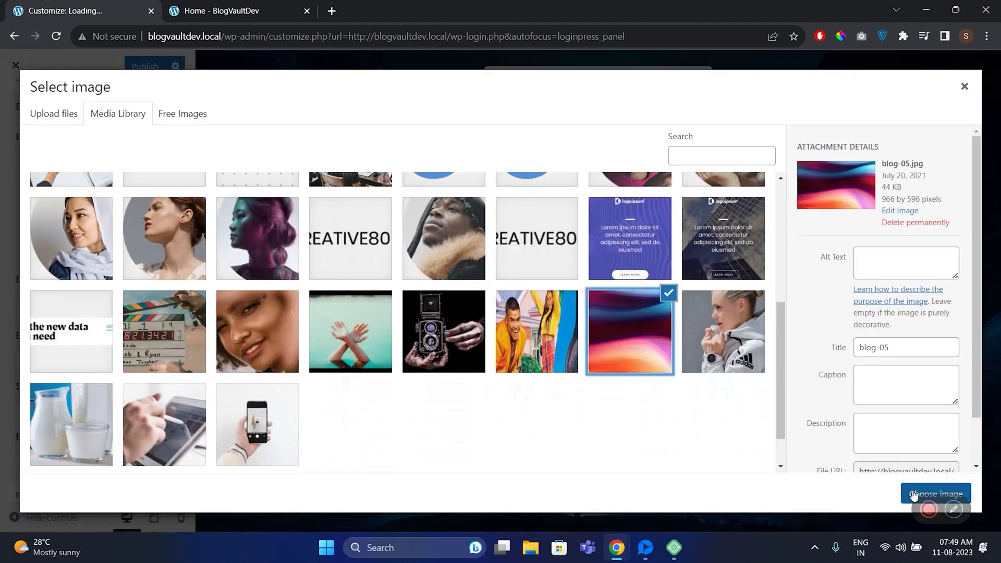
pyautogui.click(936, 494)
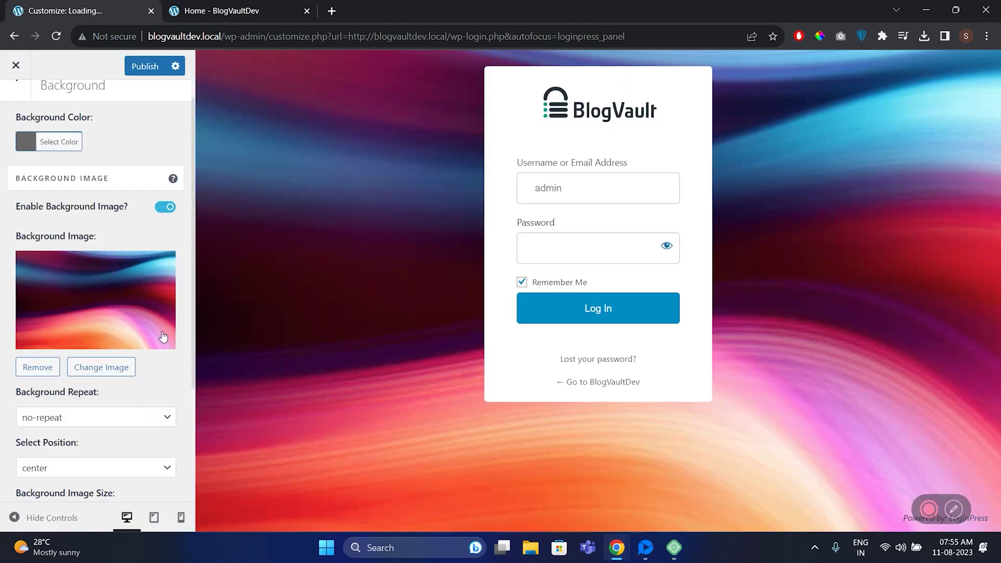
pyautogui.click(166, 208)
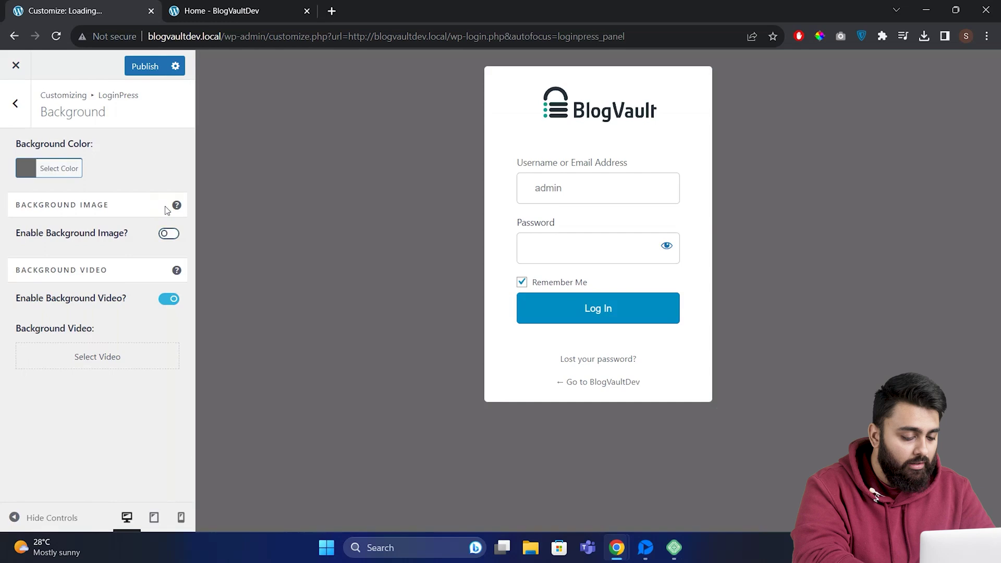
# Step: Enable Background Video and choose video-2160p.mp4 from the Media Library as the login background
pyautogui.click(166, 300)
pyautogui.click(167, 302)
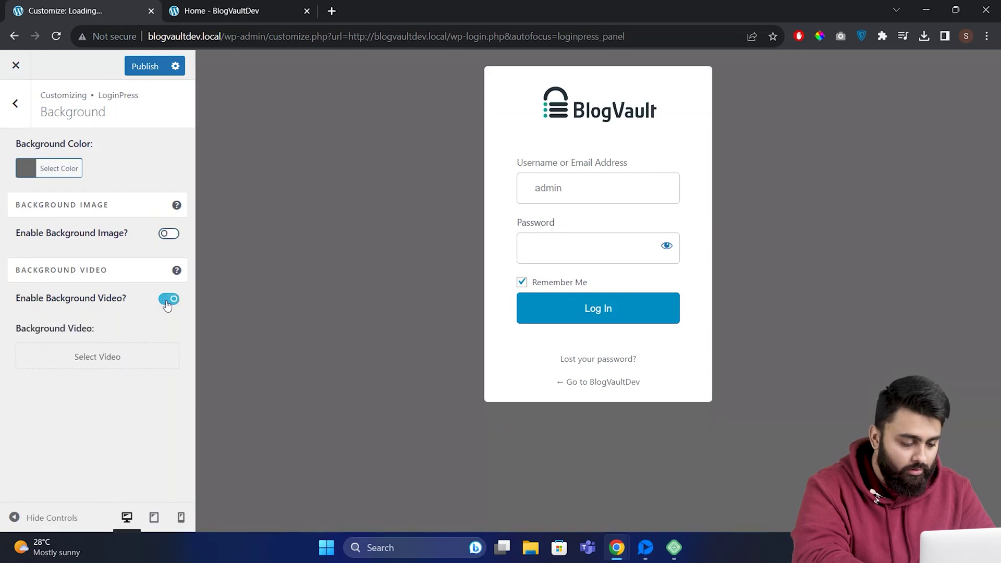
pyautogui.click(153, 361)
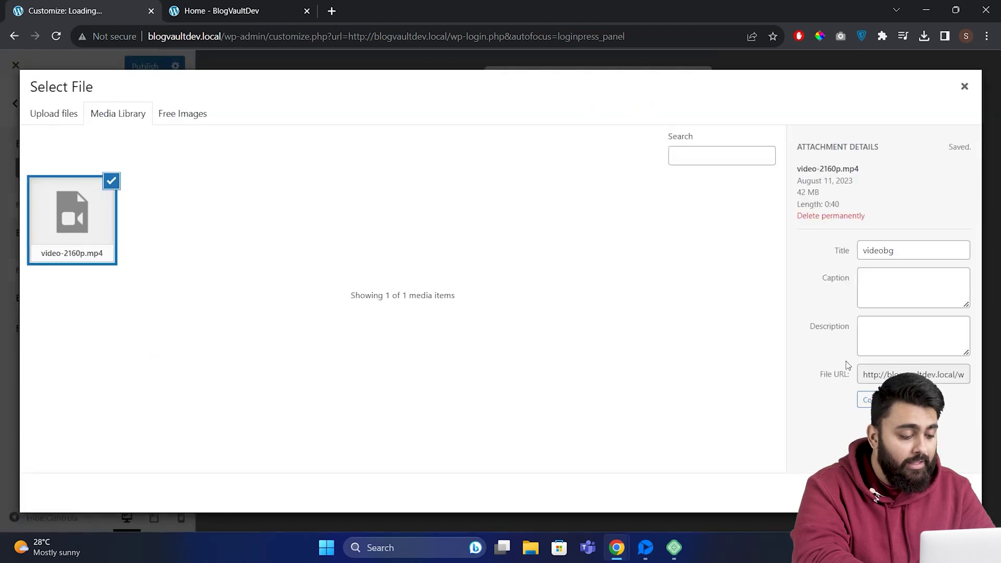
pyautogui.click(944, 493)
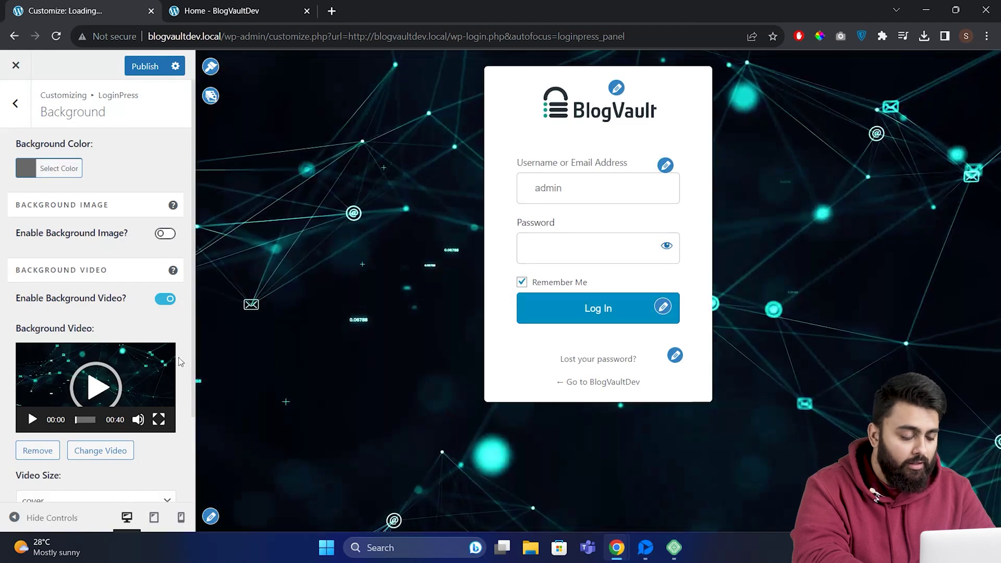
# Step: Preview the login page with the video, then switch Background Video off again
pyautogui.scroll(-2, 172, 362)
pyautogui.scroll(-1, 172, 362)
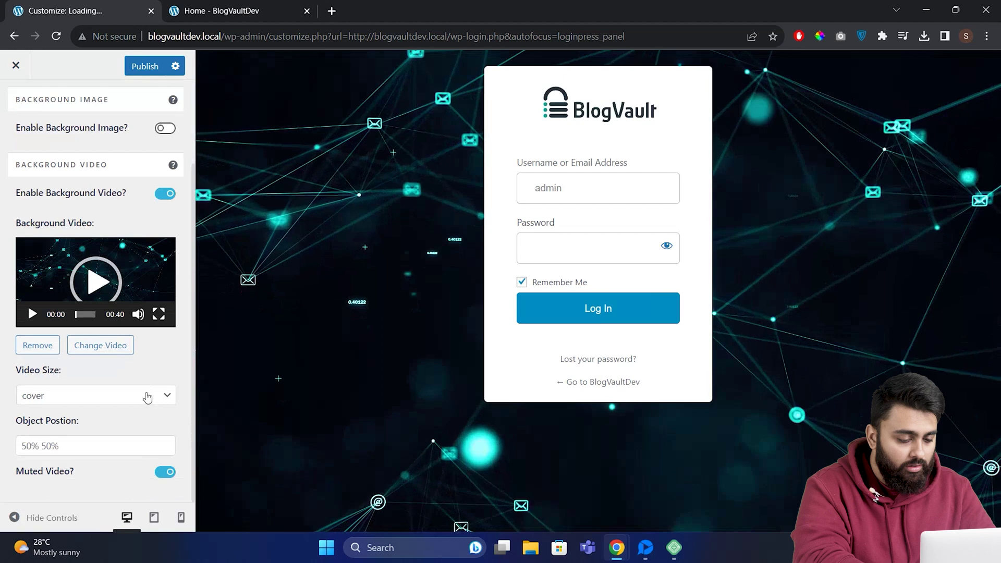
pyautogui.scroll(2, 146, 396)
pyautogui.scroll(2, 148, 398)
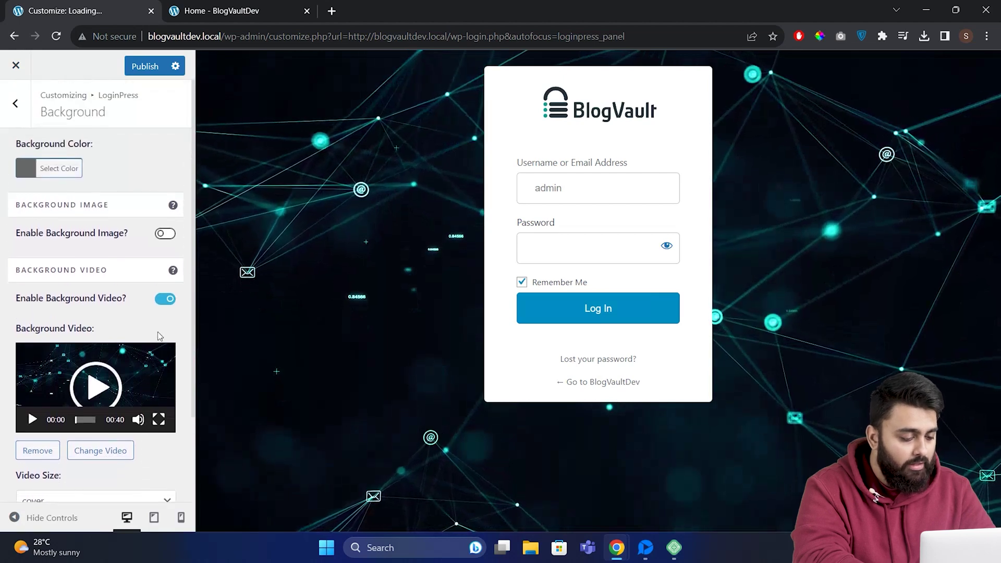
pyautogui.click(165, 301)
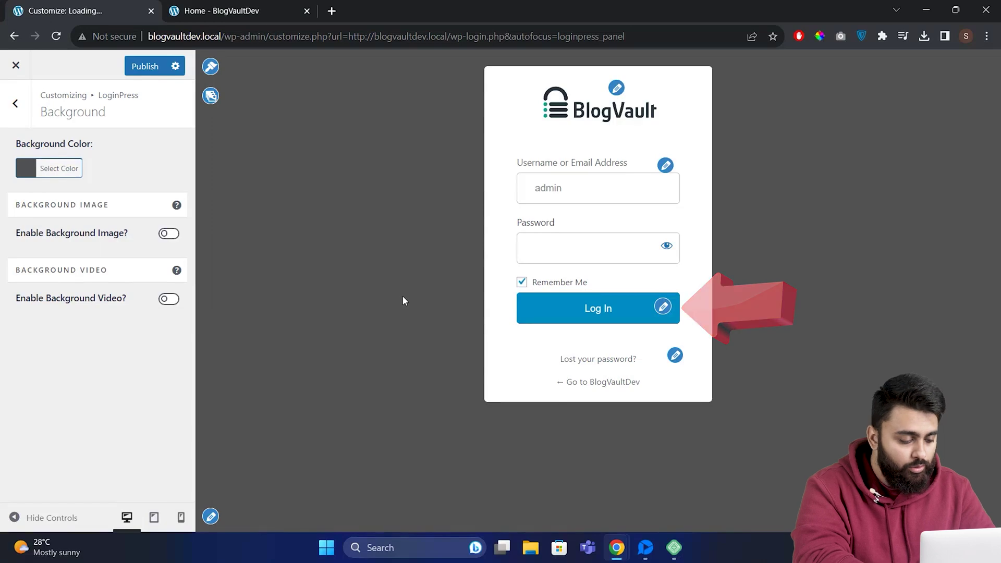
# Step: In Button Beauty, set the Log In button colour to dark navy #26333b
pyautogui.click(17, 120)
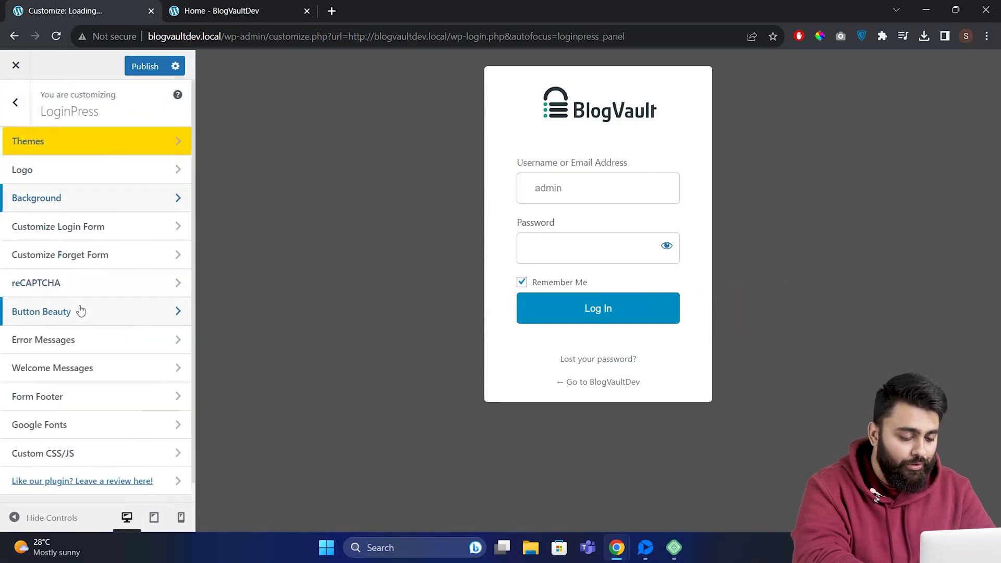
pyautogui.click(104, 314)
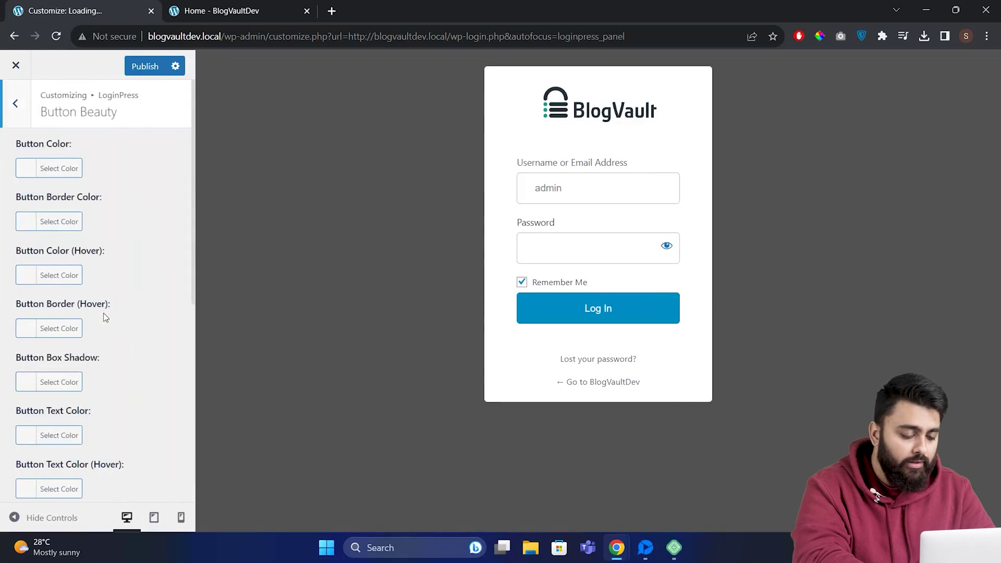
pyautogui.click(64, 172)
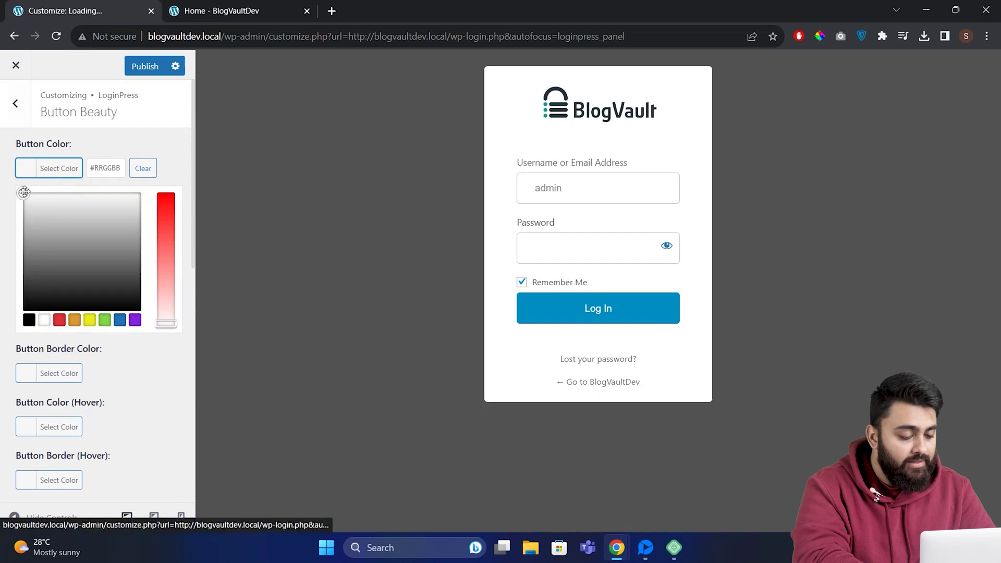
pyautogui.moveTo(22, 193); pyautogui.dragTo(23, 273)
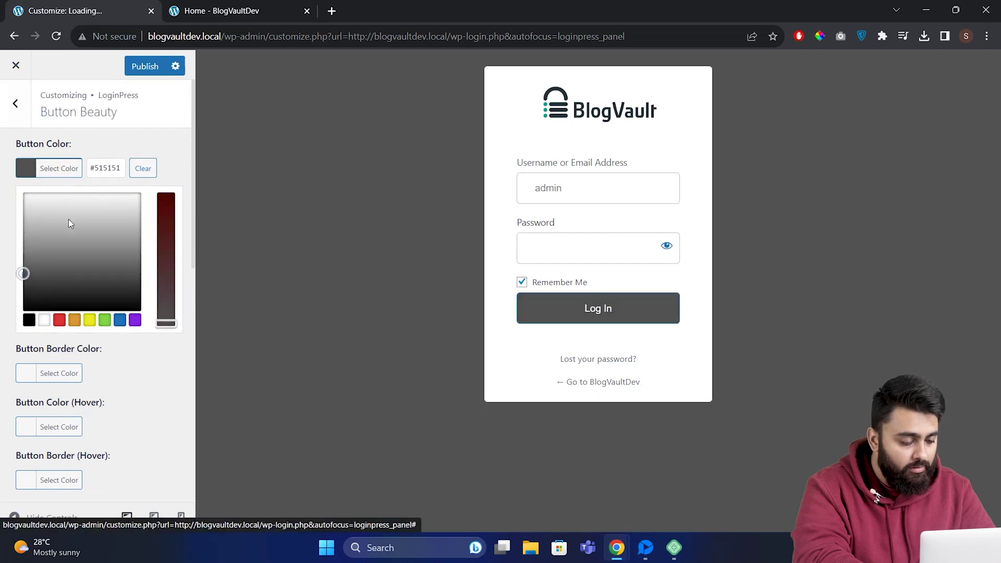
pyautogui.moveTo(121, 169); pyautogui.dragTo(90, 168)
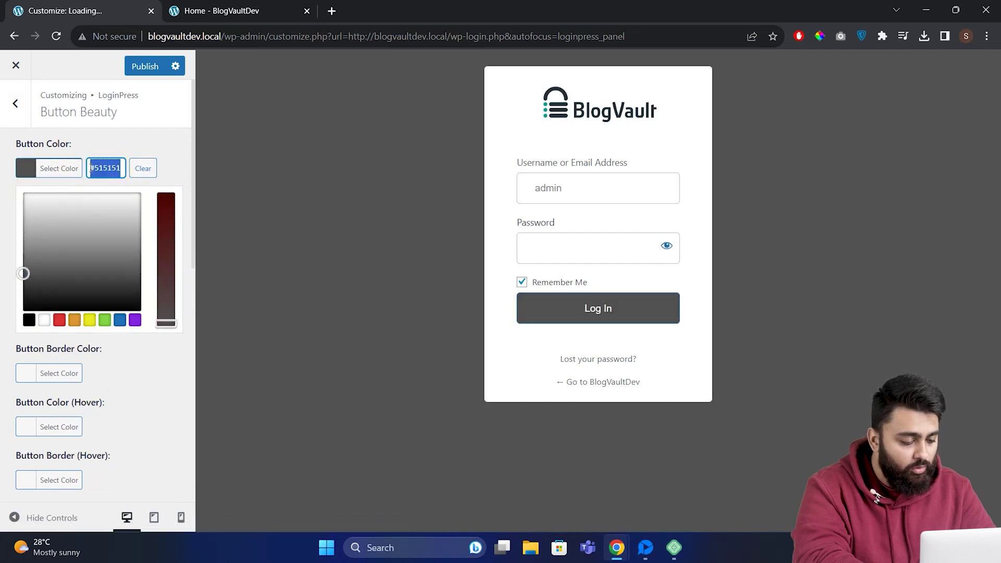
pyautogui.write('26333b')
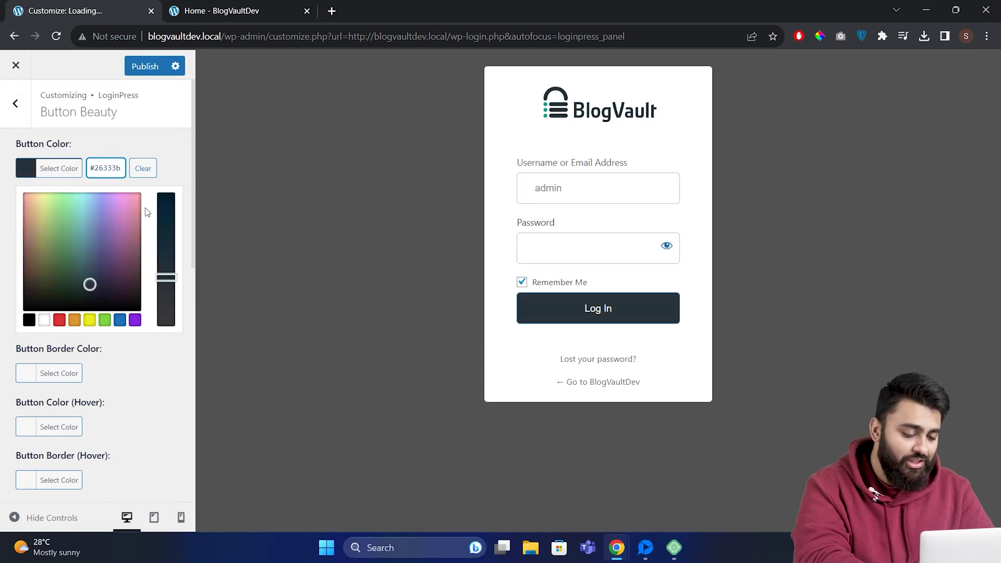
pyautogui.click(175, 177)
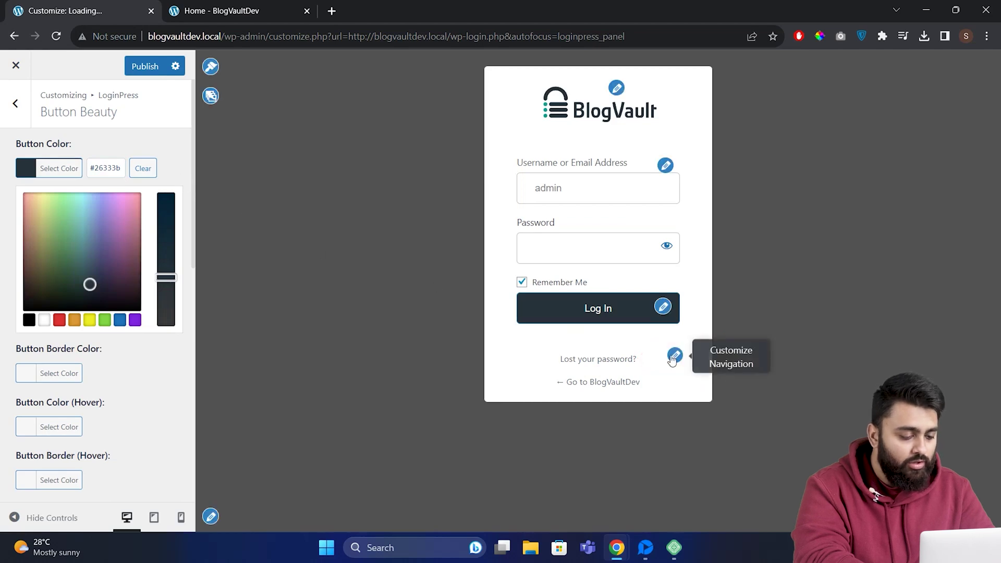
# Step: Inspect the Form Footer settings for the 'Lost your password?' link, then return to the LoginPress section list
pyautogui.click(674, 356)
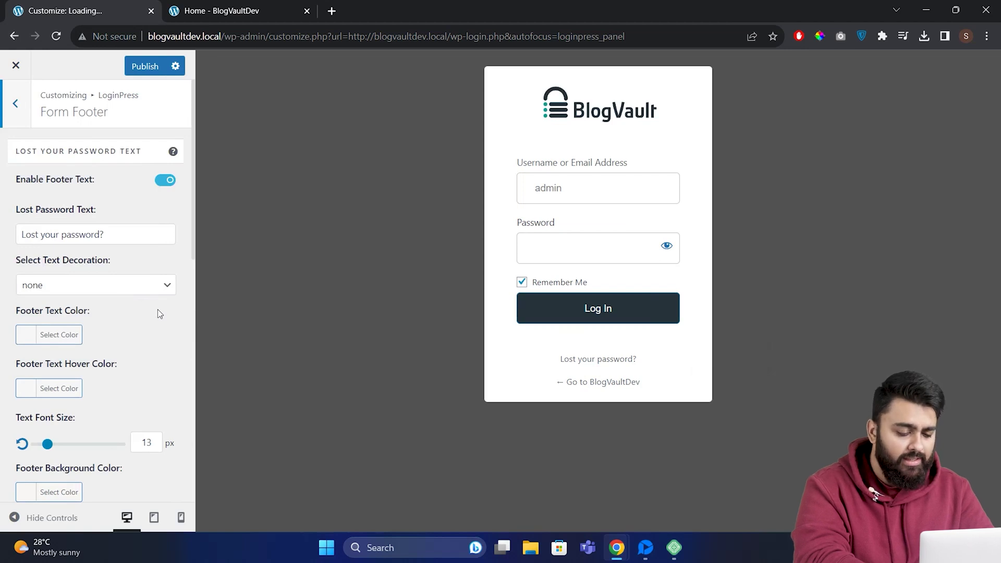
pyautogui.click(105, 234)
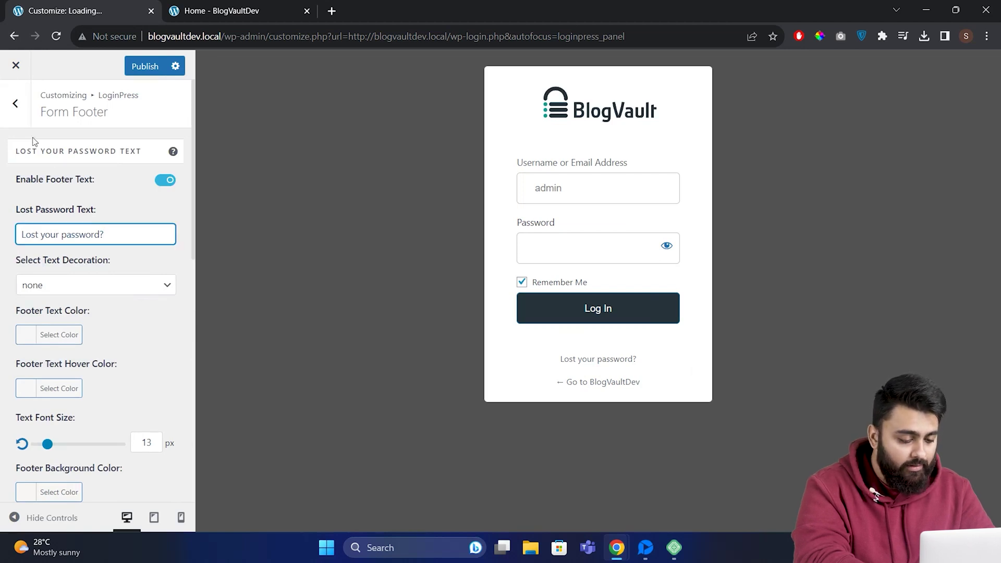
pyautogui.click(23, 124)
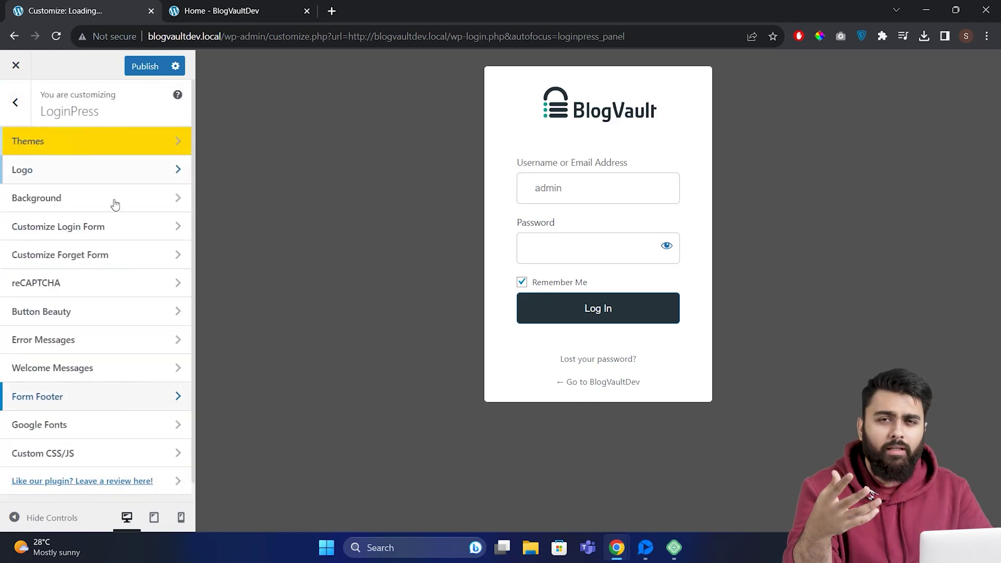
pyautogui.scroll(-1, 117, 216)
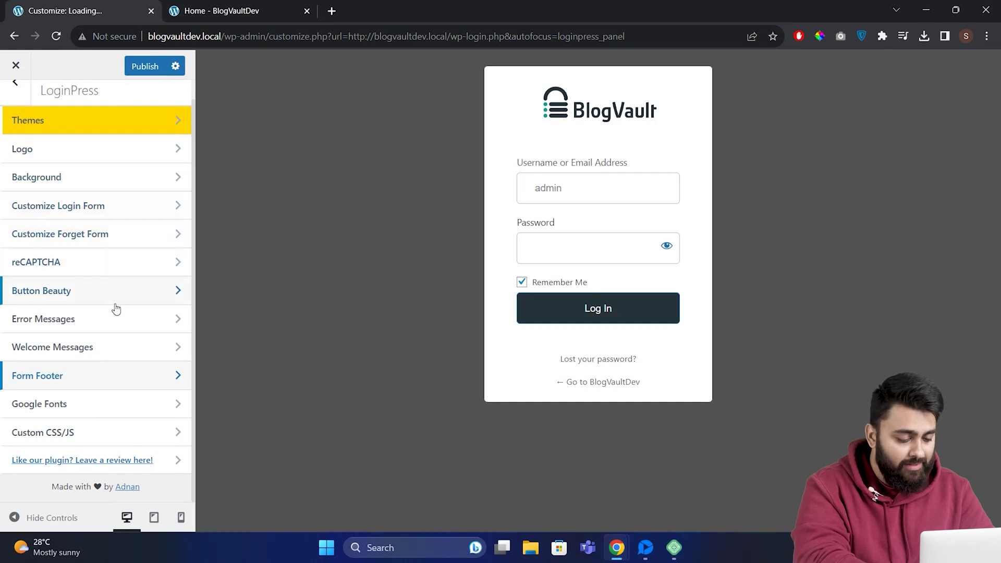
# Step: Look at the Custom CSS/JS boxes, leave both empty, and return to the LoginPress sections
pyautogui.click(121, 433)
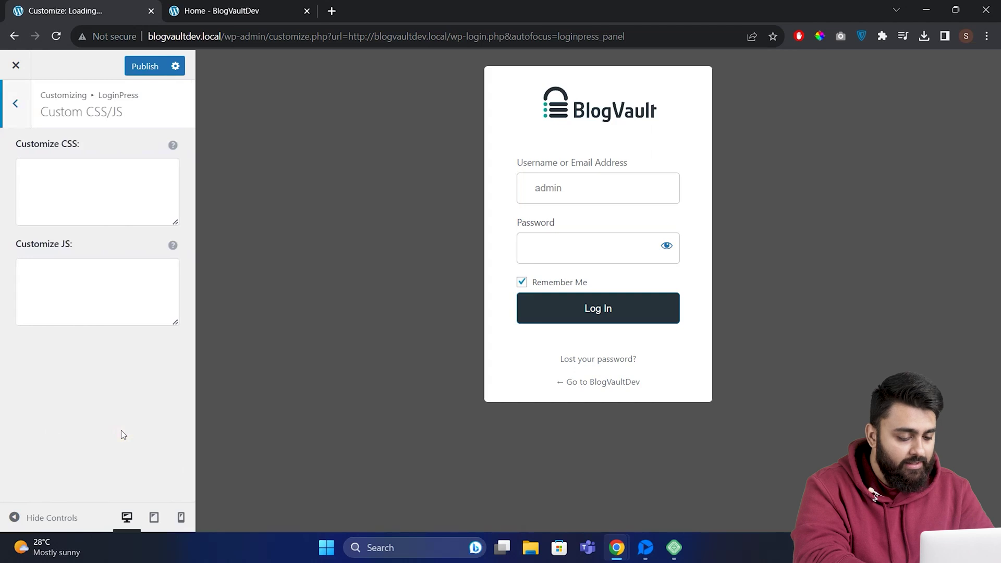
pyautogui.click(93, 205)
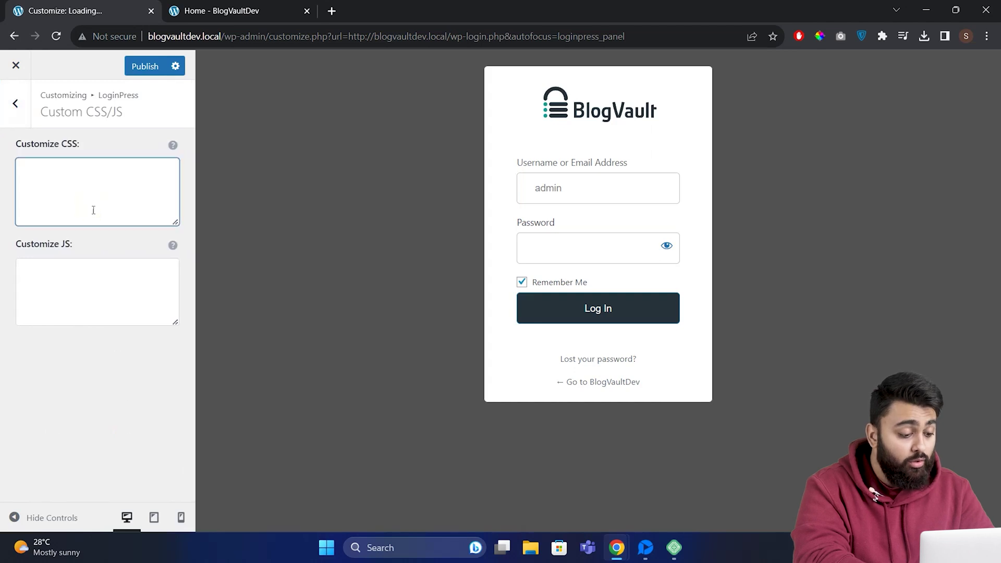
pyautogui.click(96, 272)
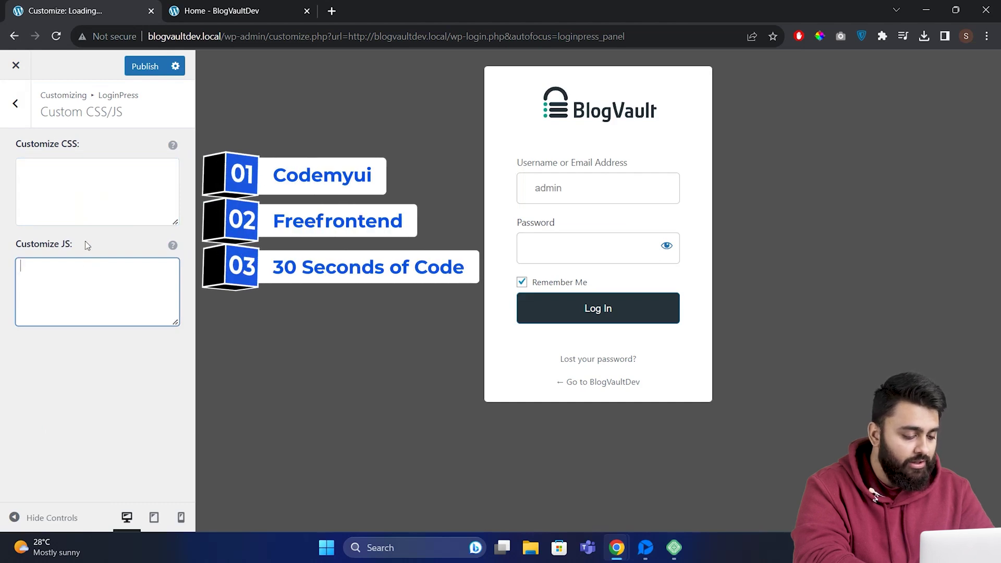
pyautogui.click(24, 118)
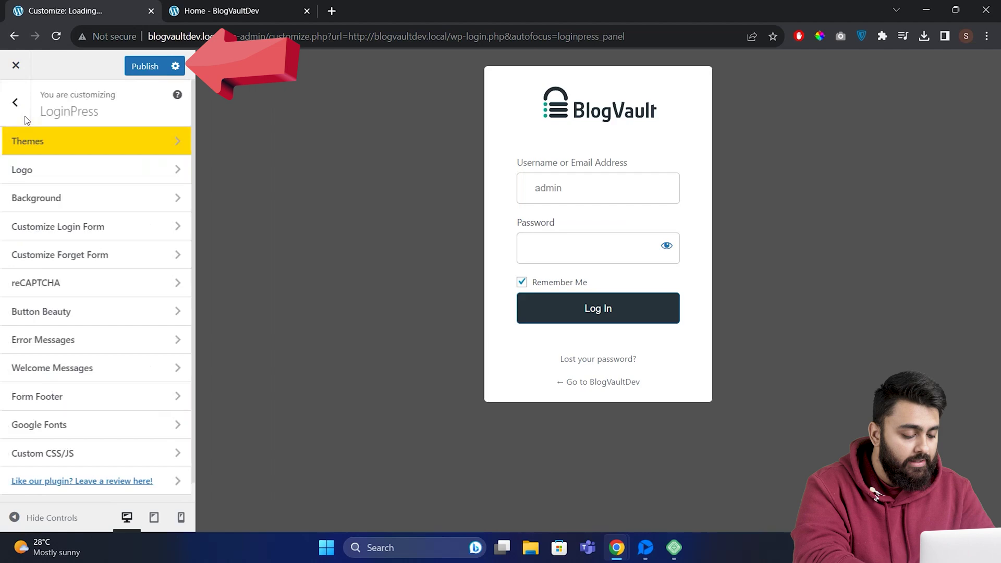